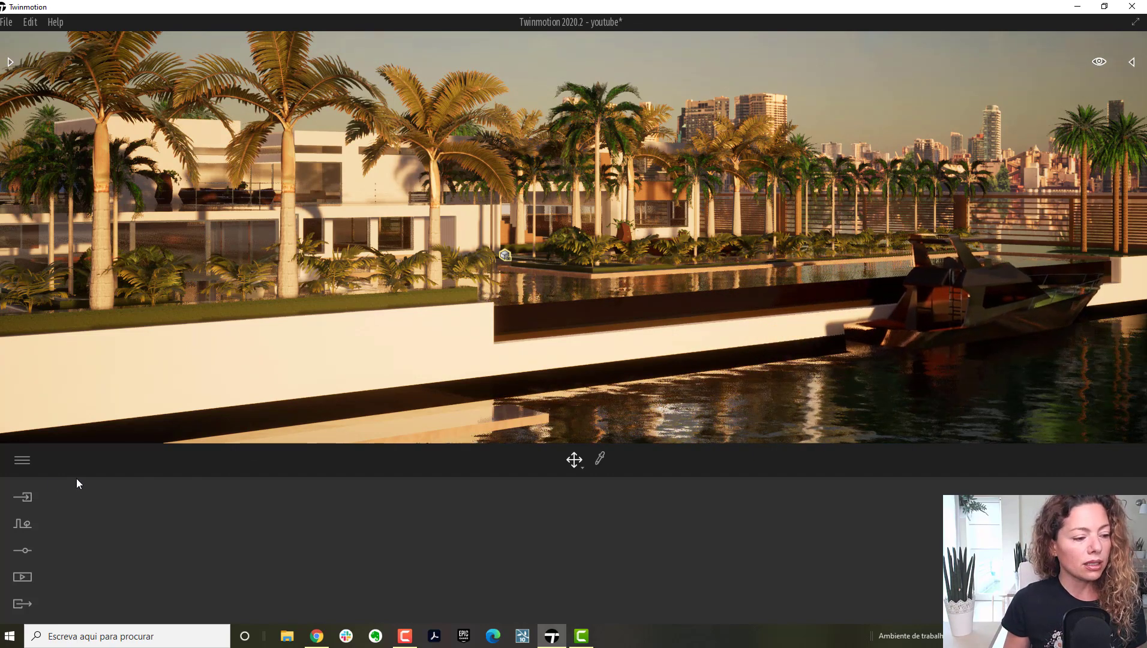
# Review the geometry import options and the available Collapse modes, and leave the import without loading a file.
pyautogui.click(24, 498)
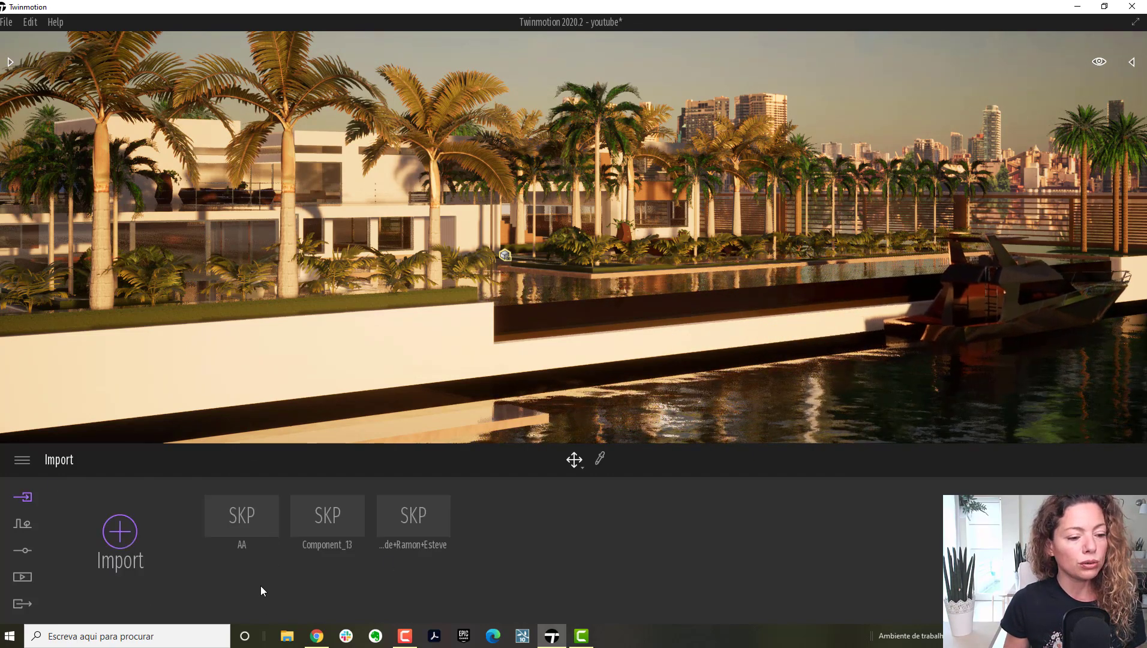
pyautogui.click(119, 531)
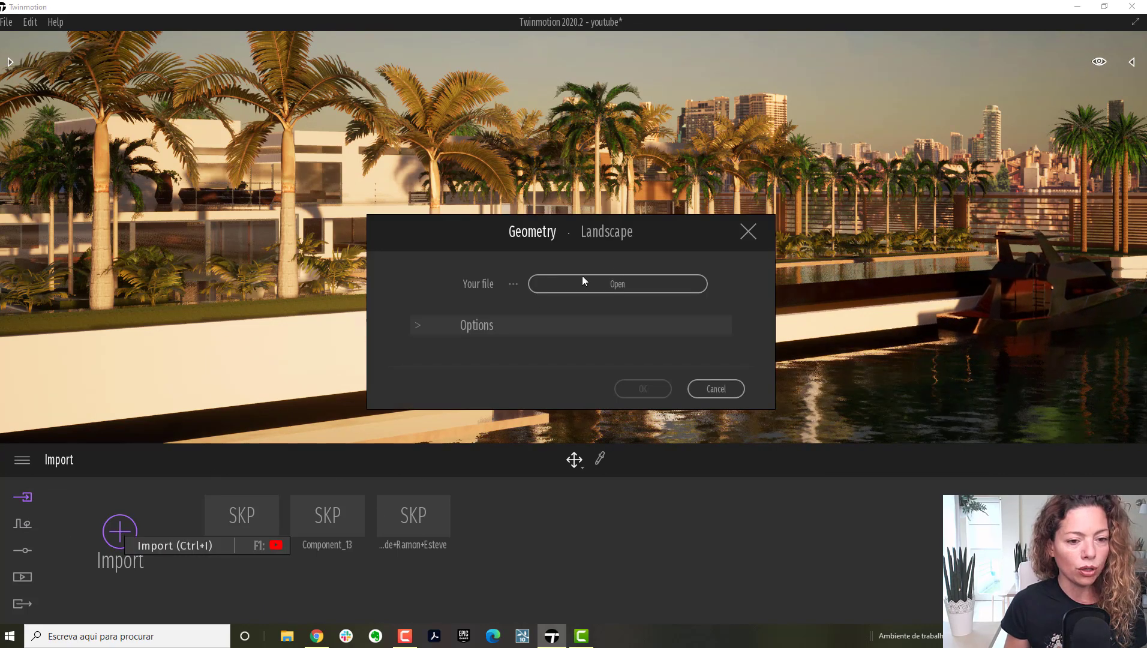
pyautogui.click(423, 328)
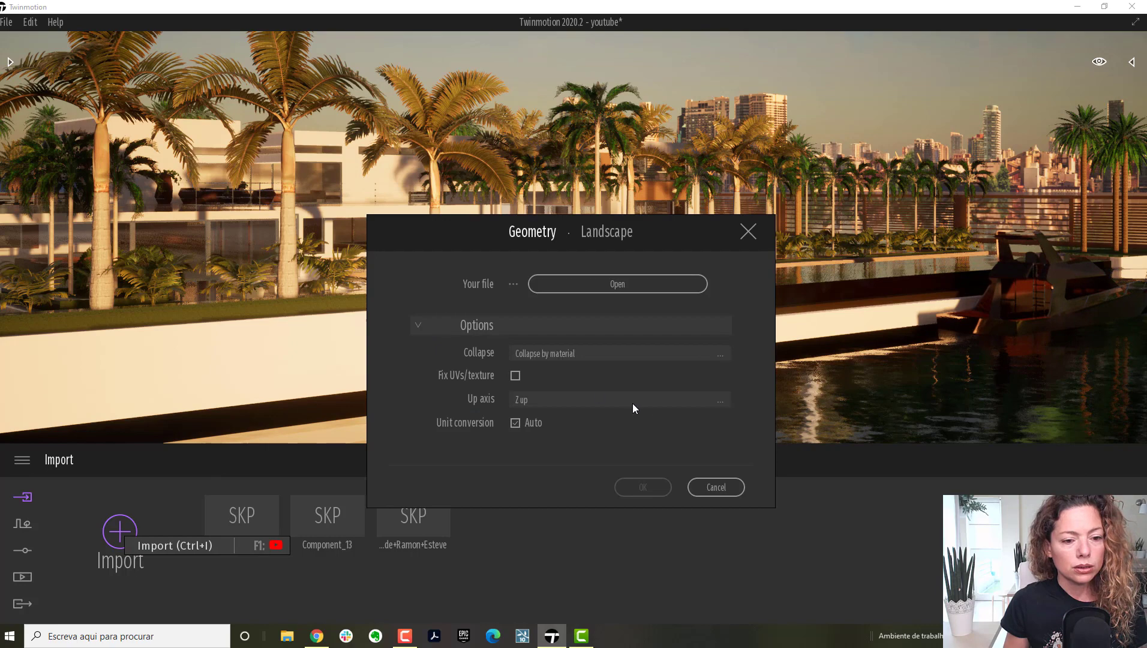
pyautogui.click(628, 358)
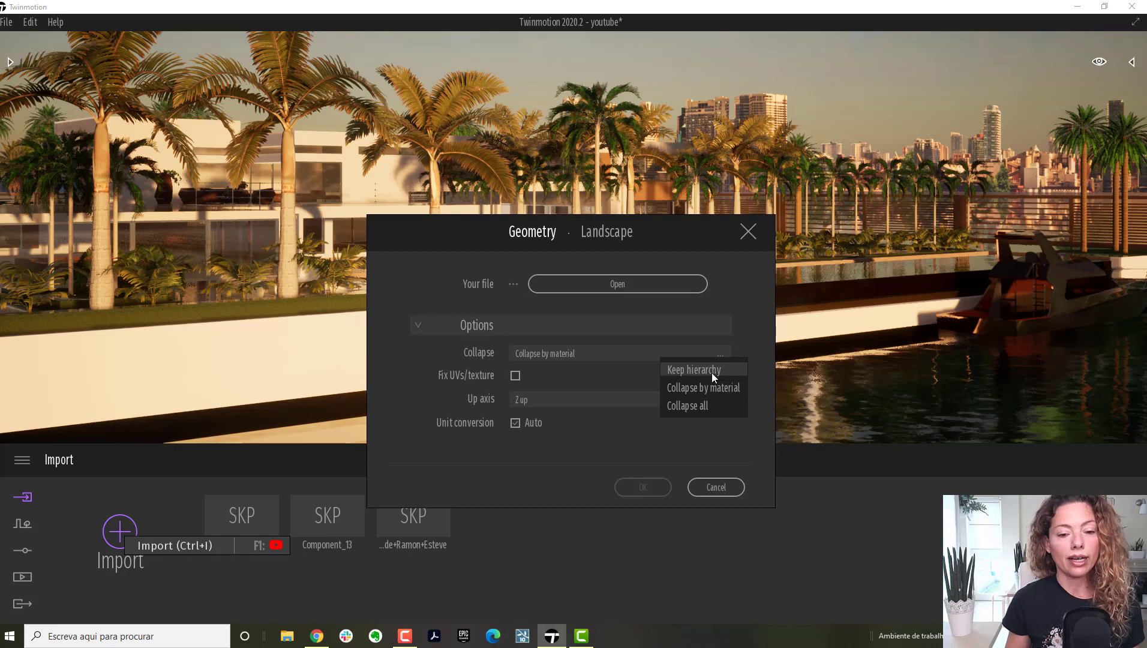
pyautogui.click(868, 354)
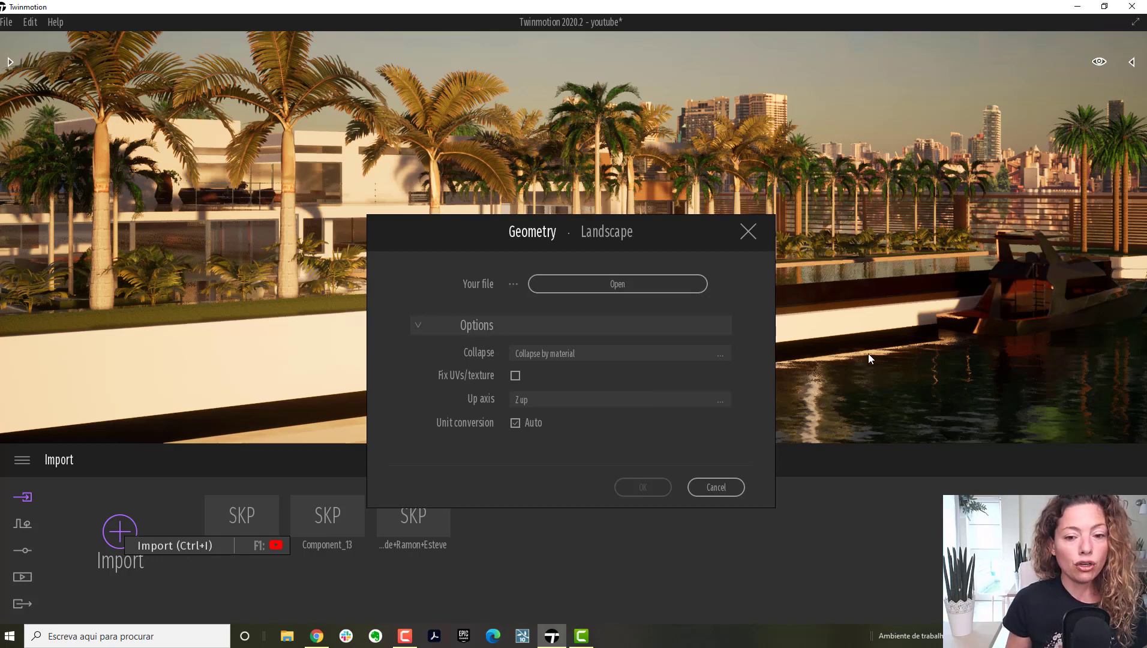
pyautogui.click(719, 493)
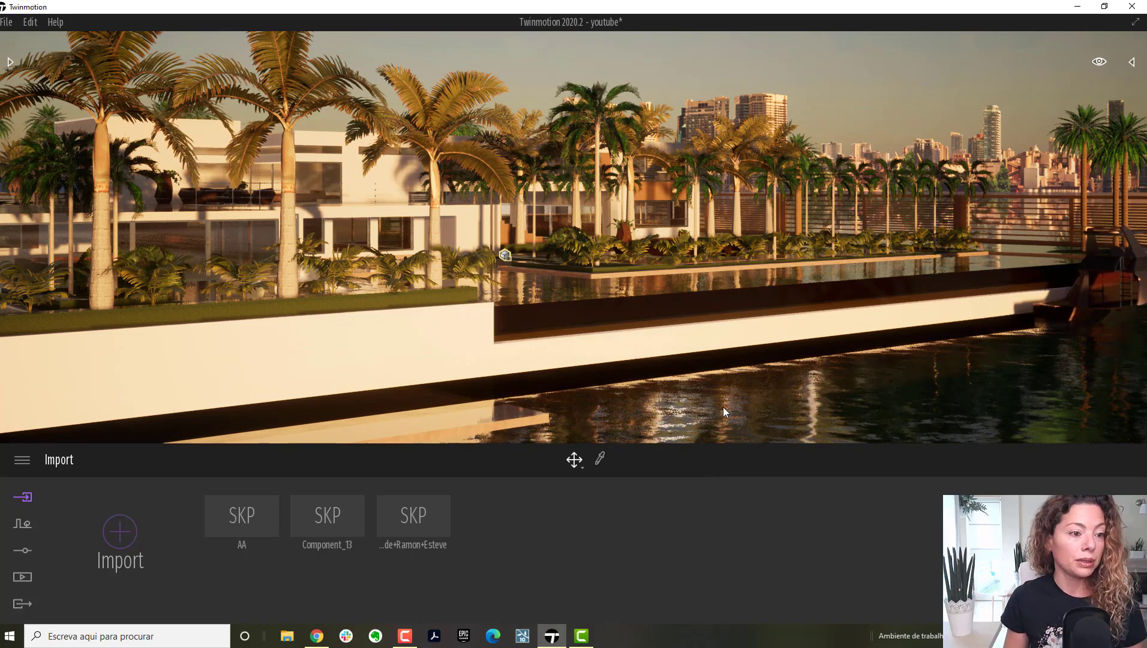
# Inspect the villa's glazed living area up close and sample the material of its window frame.
pyautogui.scroll(2, 642, 315)
pyautogui.moveTo(610, 324); pyautogui.dragTo(679, 331, button='right')
pyautogui.press('w')
pyautogui.press('w')
pyautogui.press('w')
pyautogui.press('s')
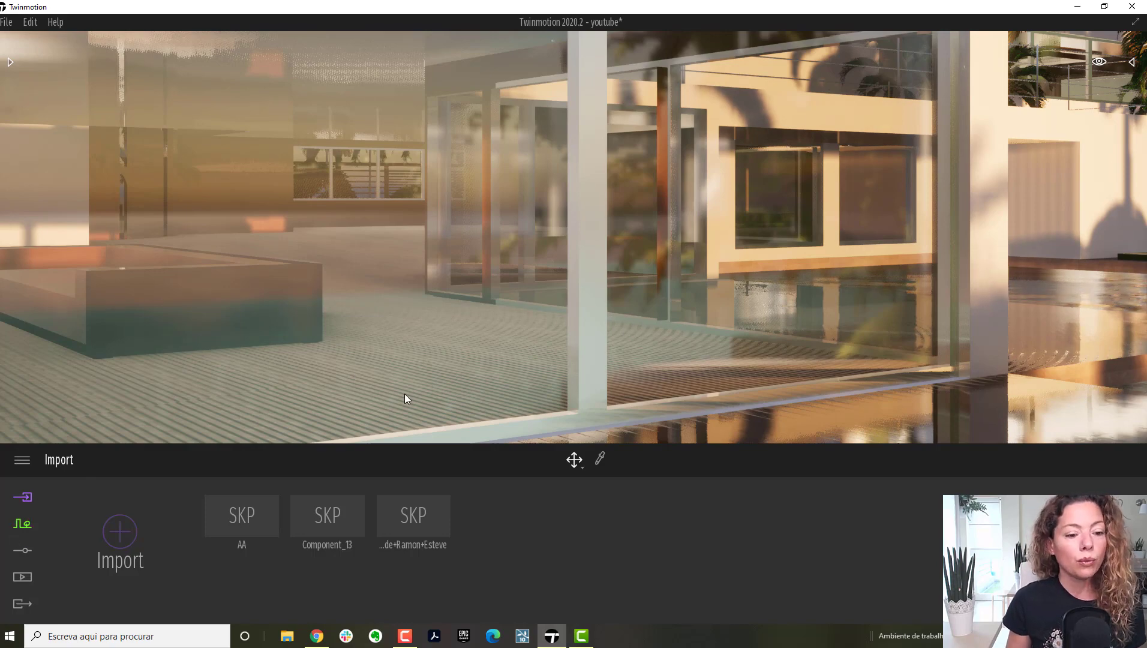
pyautogui.click(590, 354)
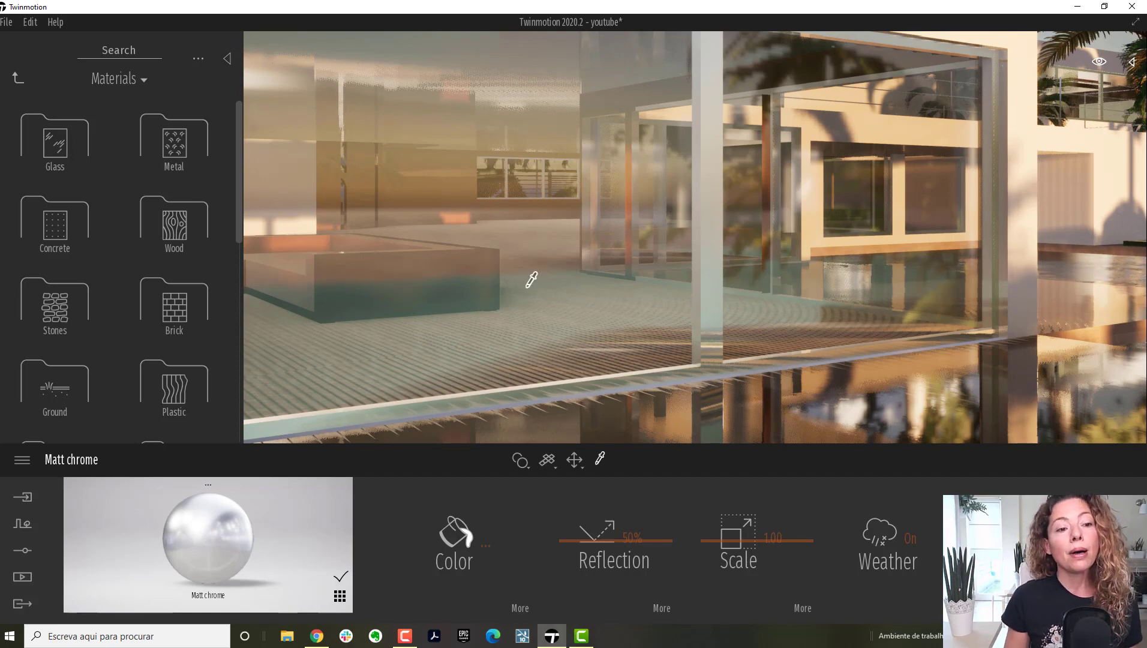
pyautogui.scroll(-2, 527, 287)
pyautogui.moveTo(527, 286); pyautogui.dragTo(536, 312, button='right')
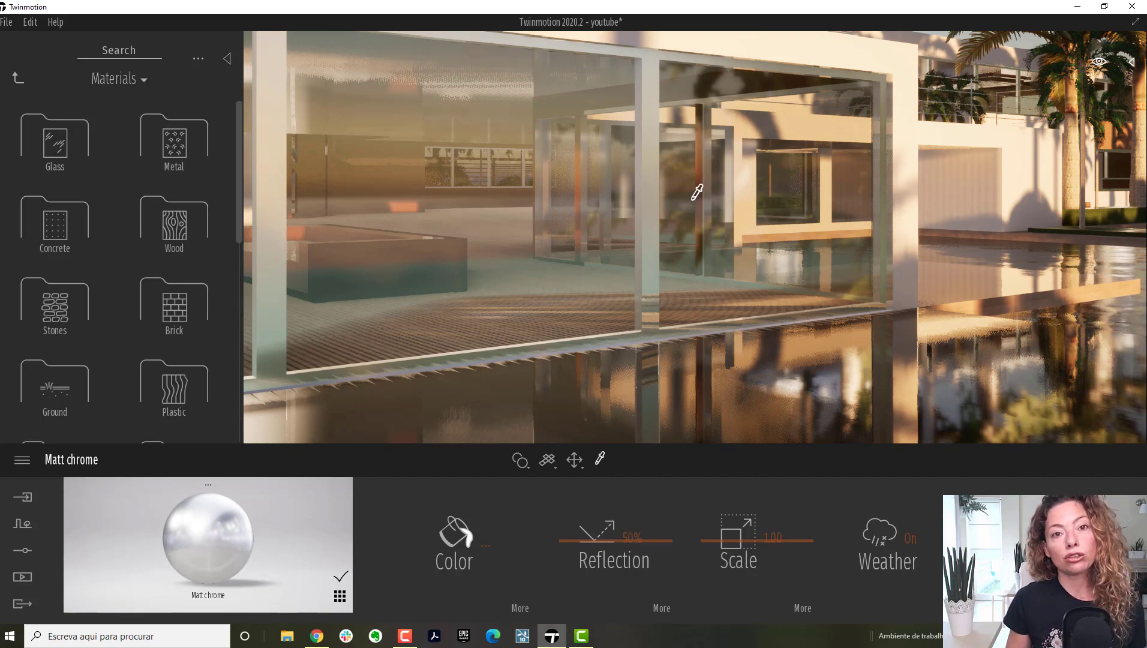
pyautogui.scroll(-5, 581, 222)
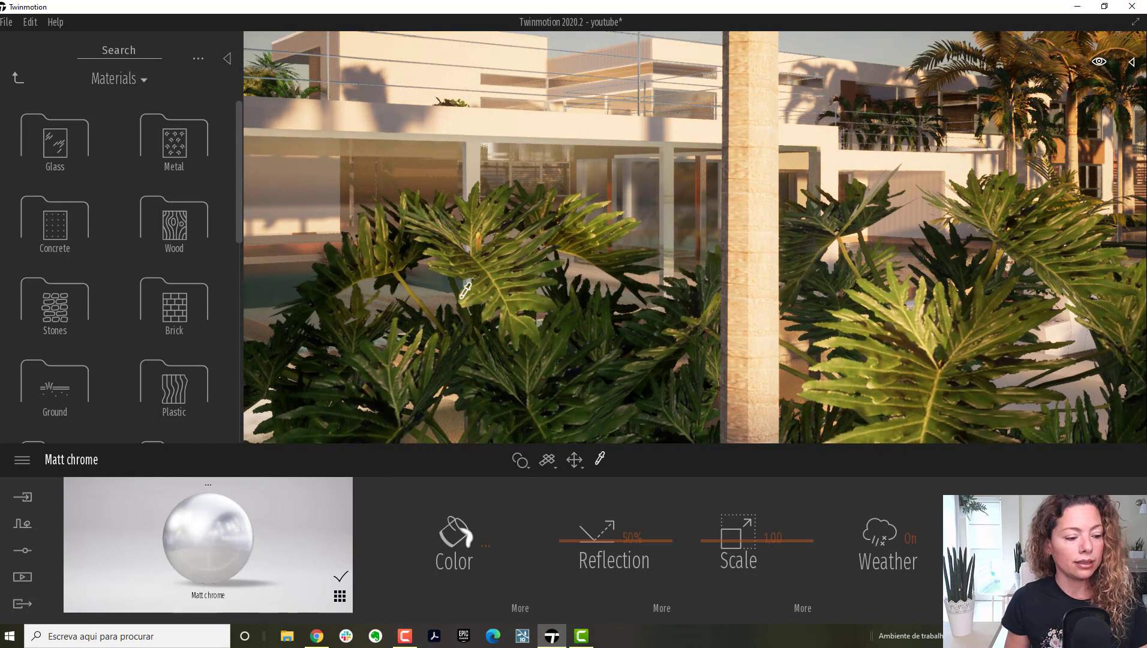
# Show the scene graph and collapse the Translator and Bed_King_Sleigh groups to inspect the imported AA.skp hierarchy.
pyautogui.click(1132, 62)
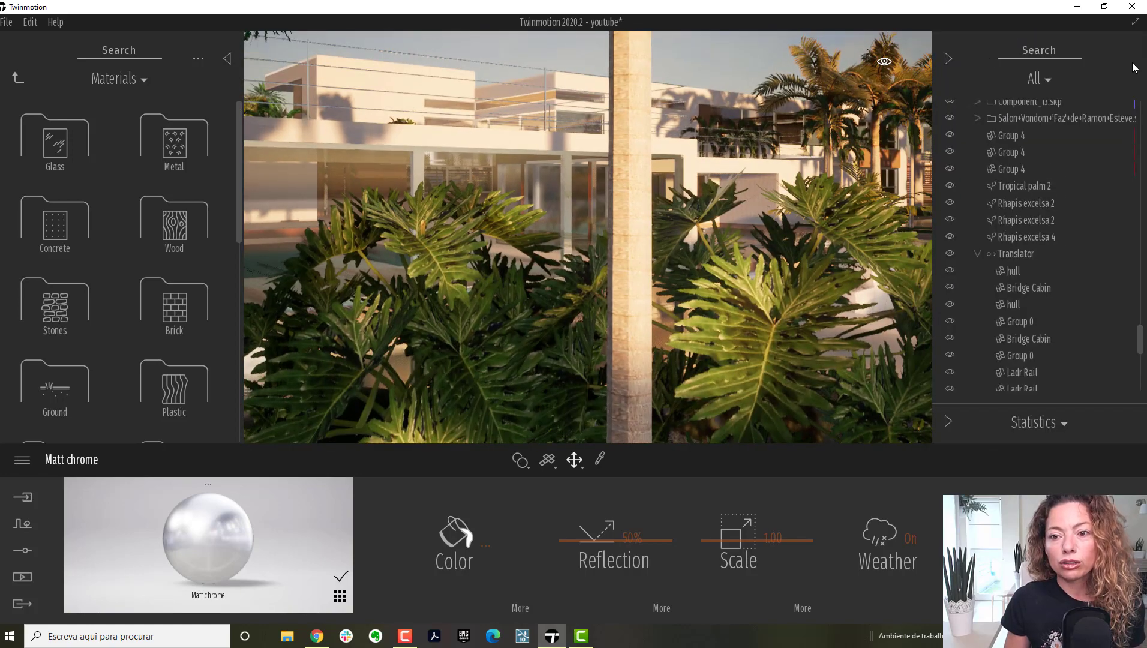
pyautogui.click(976, 240)
pyautogui.click(976, 257)
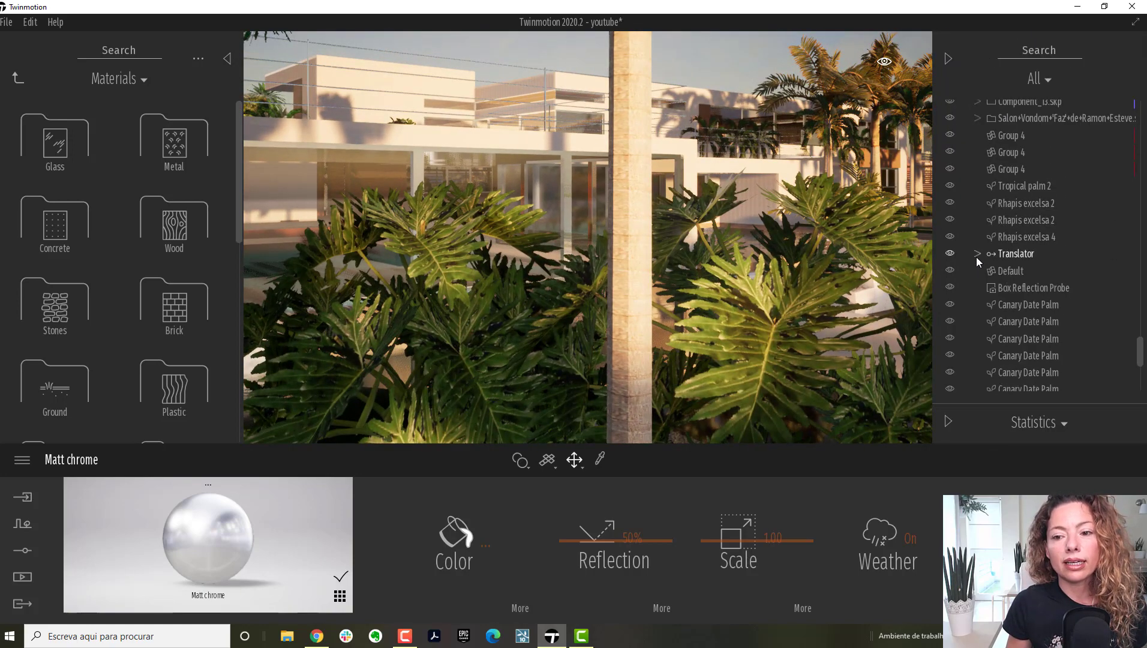
pyautogui.scroll(-2, 1007, 257)
pyautogui.scroll(-5, 1008, 256)
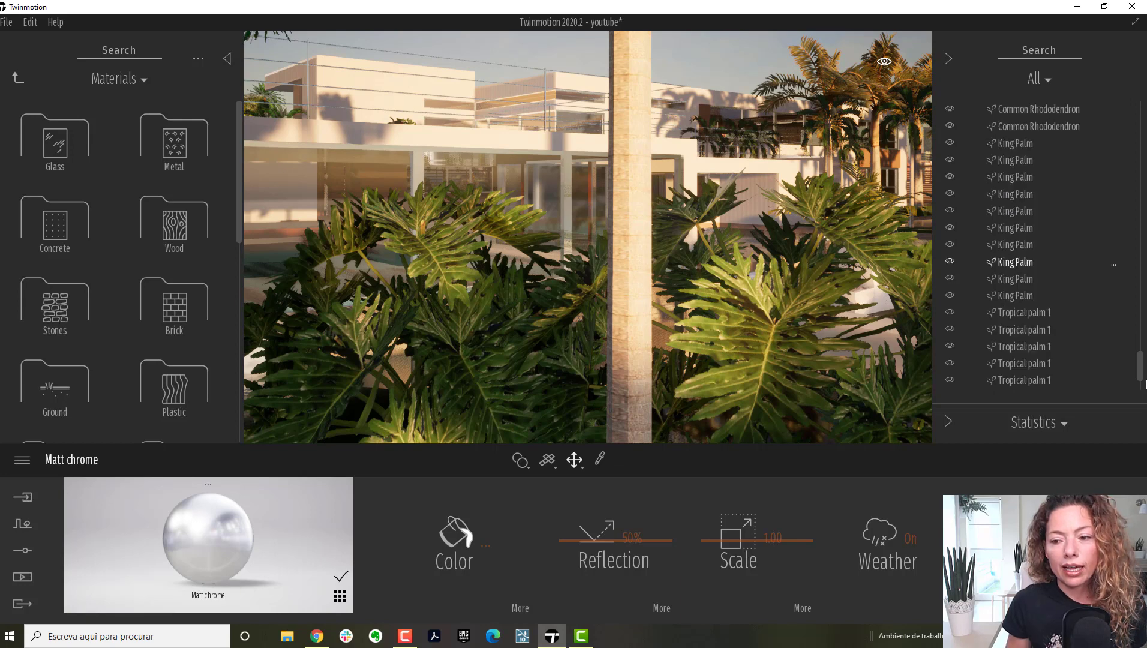
pyautogui.moveTo(1139, 360); pyautogui.dragTo(1144, 144)
pyautogui.scroll(2, 1014, 281)
pyautogui.scroll(10, 1007, 191)
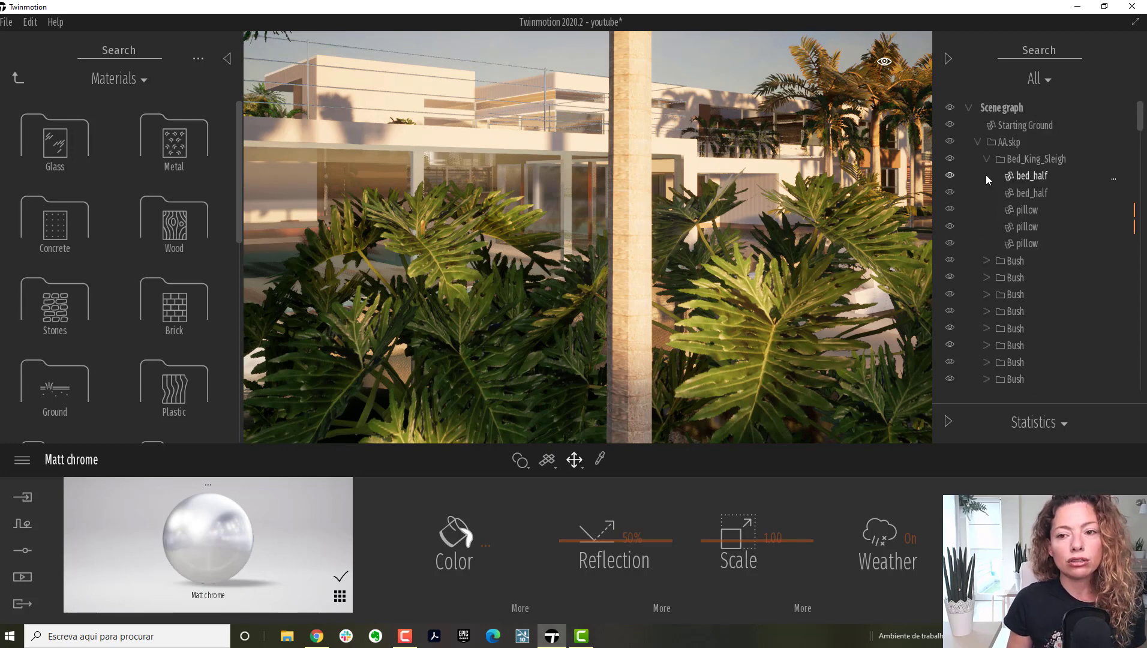
pyautogui.click(987, 158)
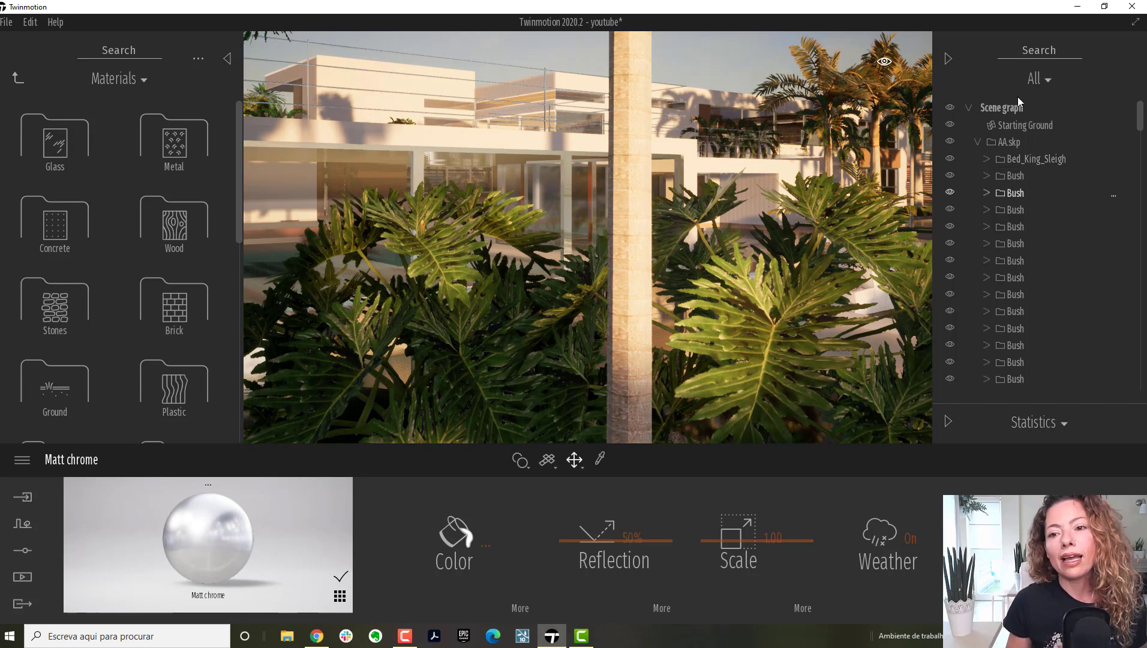
# Browse the Bush and Component entries under AA.skp and select an imported Component#15 group in the scene.
pyautogui.scroll(-5, 1009, 276)
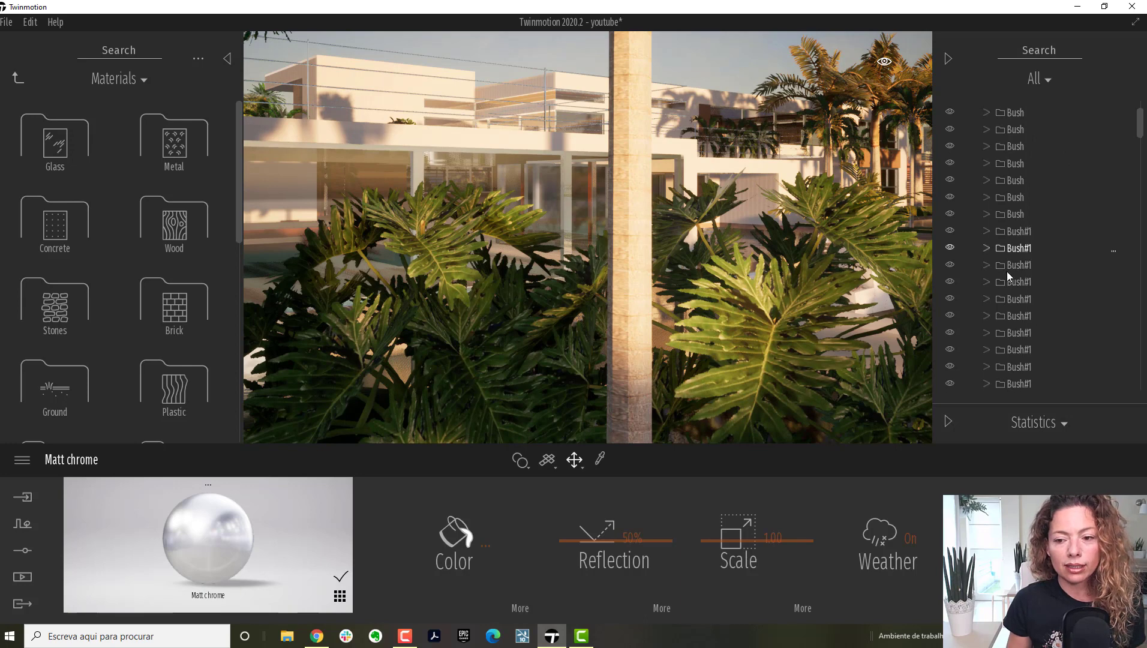
pyautogui.scroll(-4, 1006, 272)
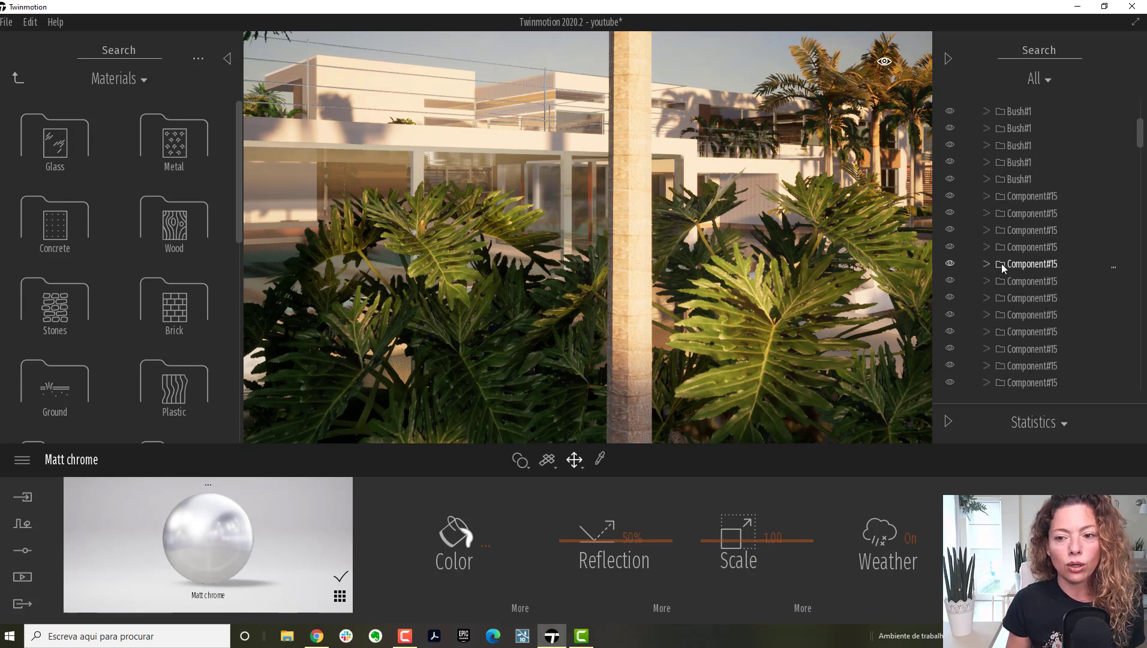
pyautogui.click(843, 242)
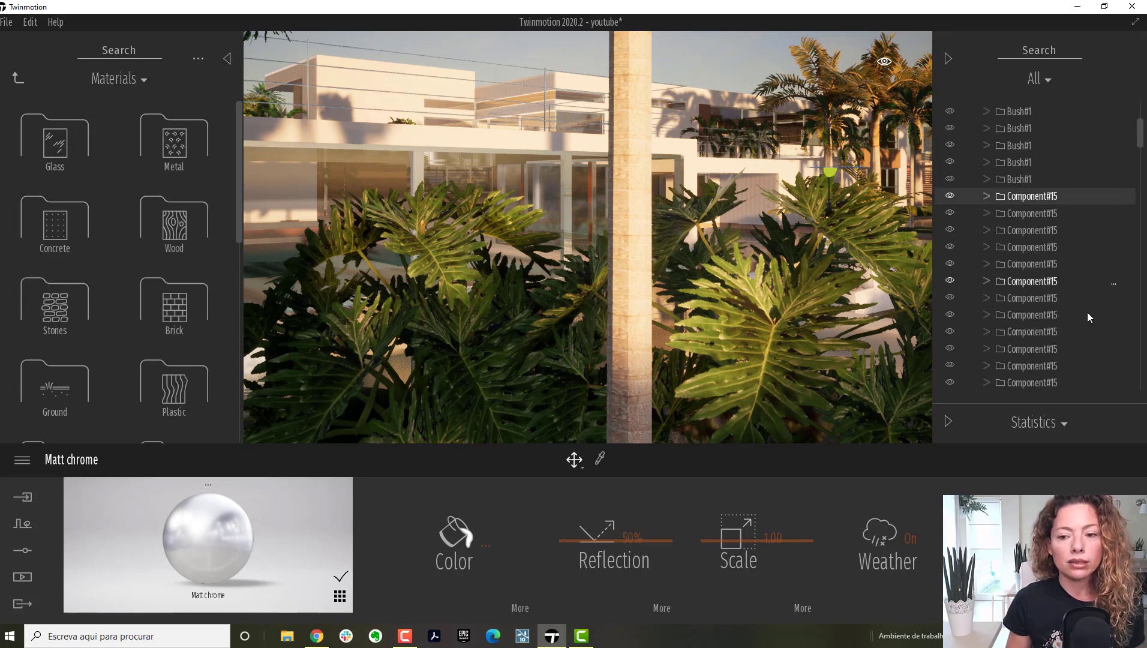
pyautogui.scroll(-6, 700, 279)
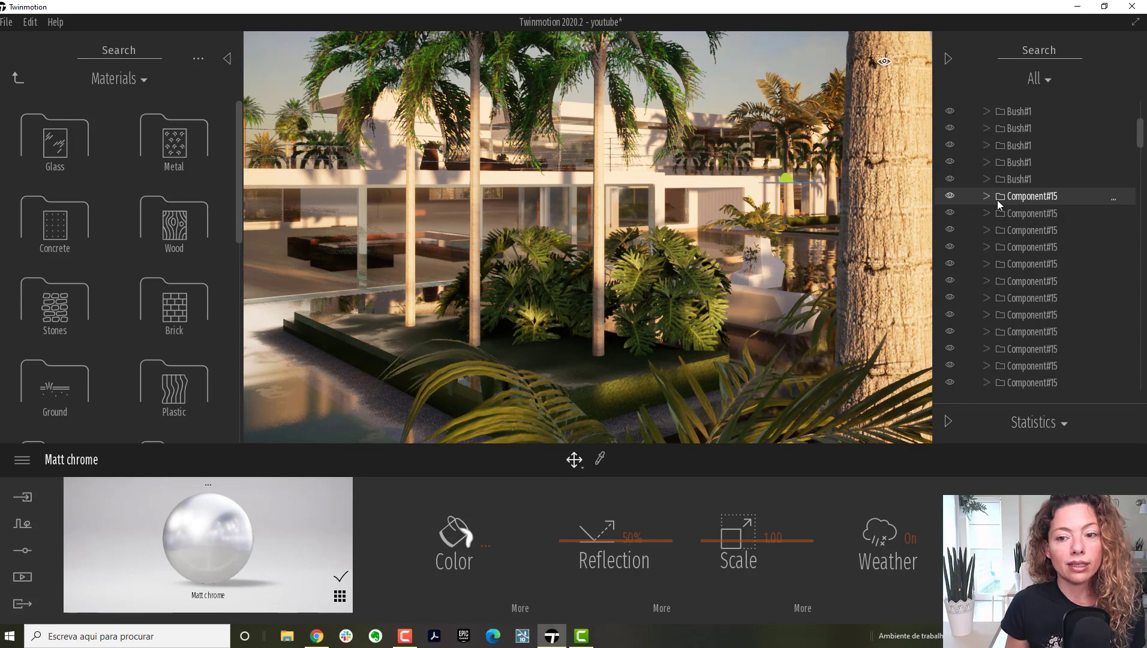
pyautogui.scroll(-3, 525, 281)
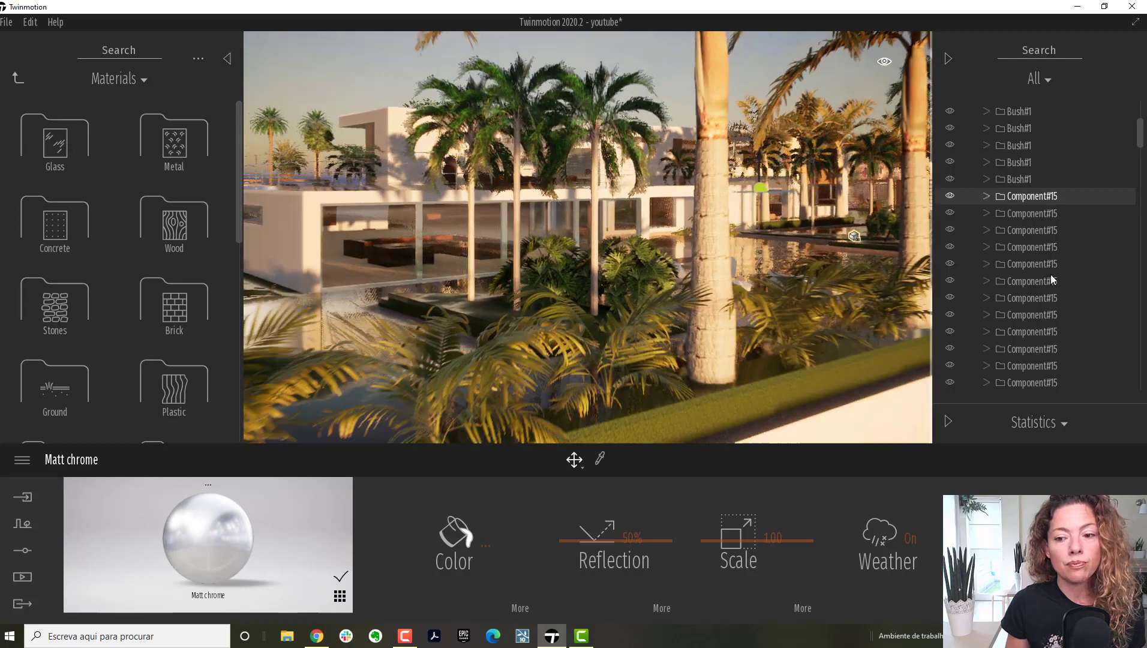
pyautogui.scroll(-3, 1043, 274)
pyautogui.scroll(-3, 1038, 276)
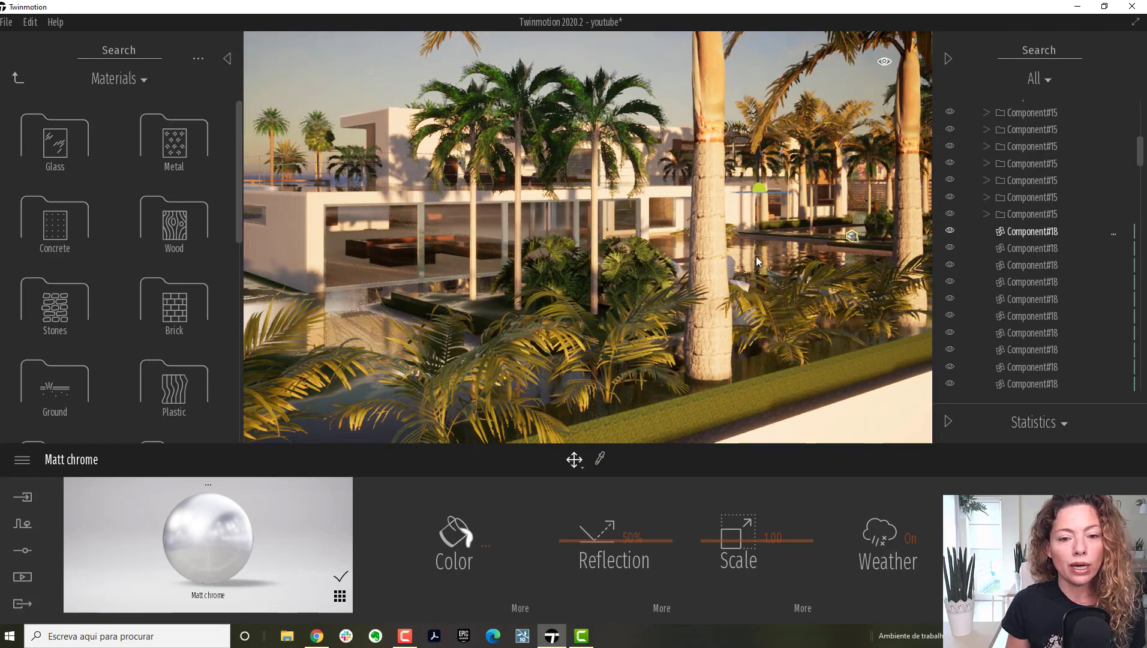
# Examine the villa's waterfront facade and its planted palm border from several distances.
pyautogui.scroll(-10, 717, 254)
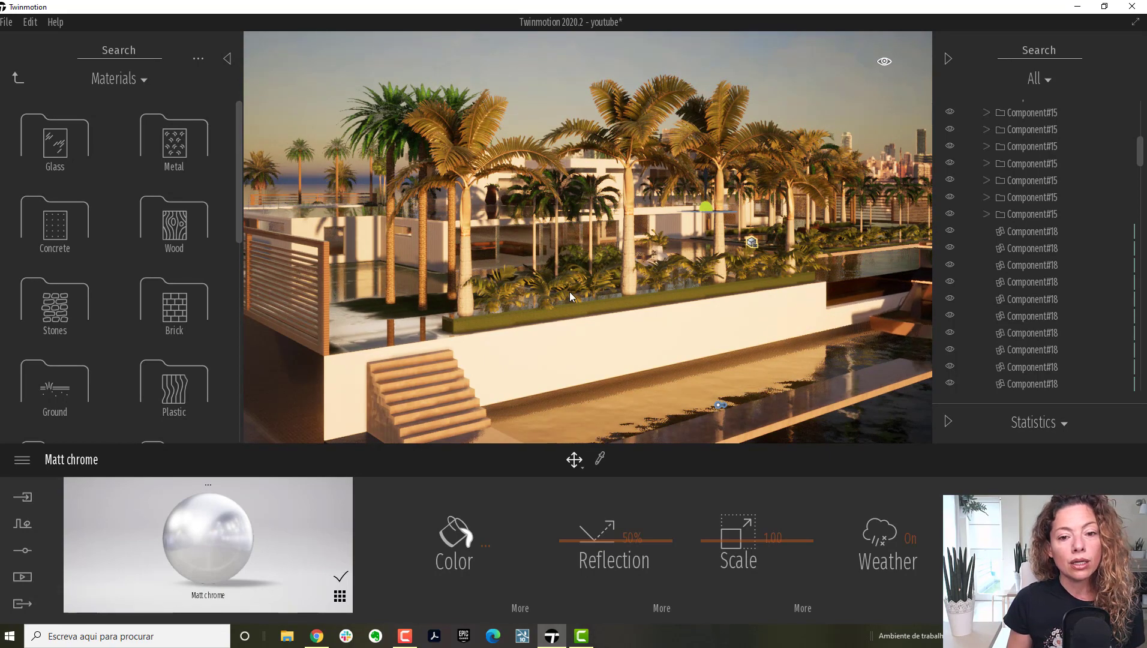
pyautogui.scroll(-5, 569, 291)
pyautogui.moveTo(577, 290); pyautogui.dragTo(292, 370, button='right')
pyautogui.scroll(5, 362, 364)
pyautogui.press('w')
pyautogui.press('s')
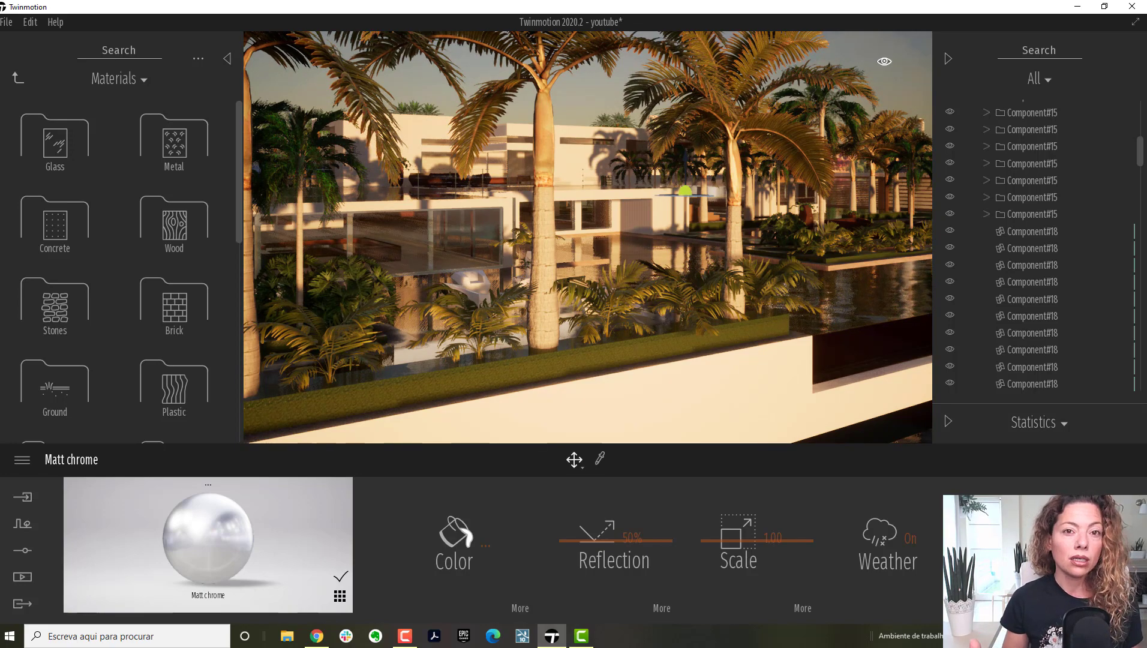
pyautogui.scroll(-5, 574, 327)
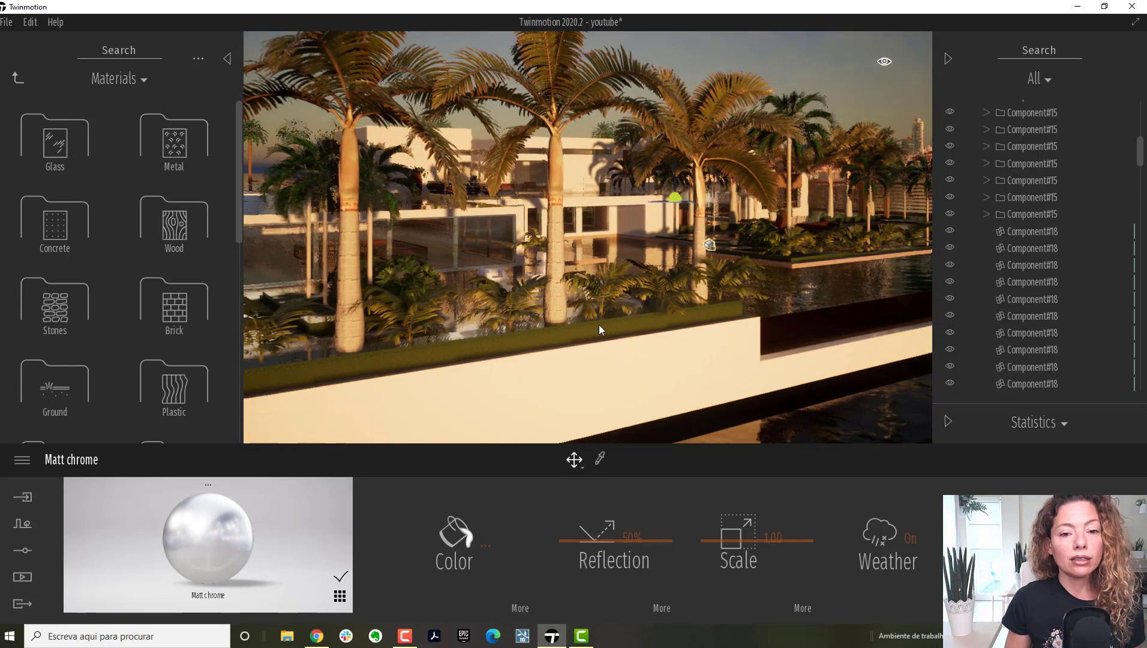
# Sample the material of the grass strip beside the planter at the slatted fence.
pyautogui.moveTo(691, 320); pyautogui.dragTo(779, 303, button='right')
pyautogui.press('w')
pyautogui.press('w')
pyautogui.press('w')
pyautogui.press('w')
pyautogui.press('w')
pyautogui.press('w')
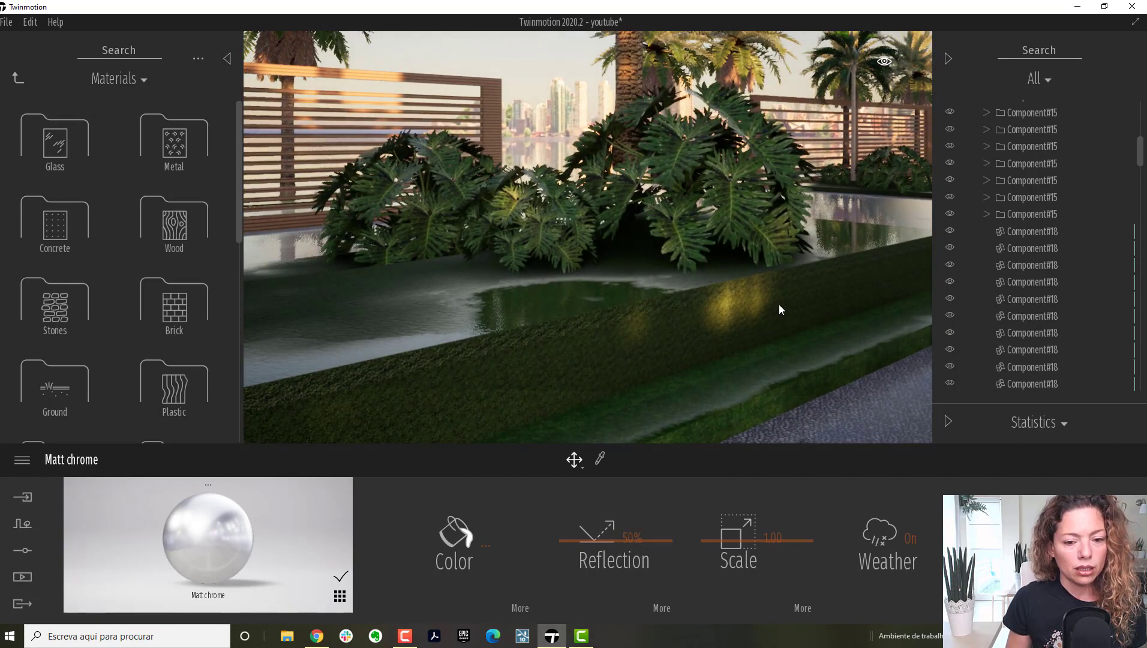
pyautogui.click(599, 458)
pyautogui.click(696, 395)
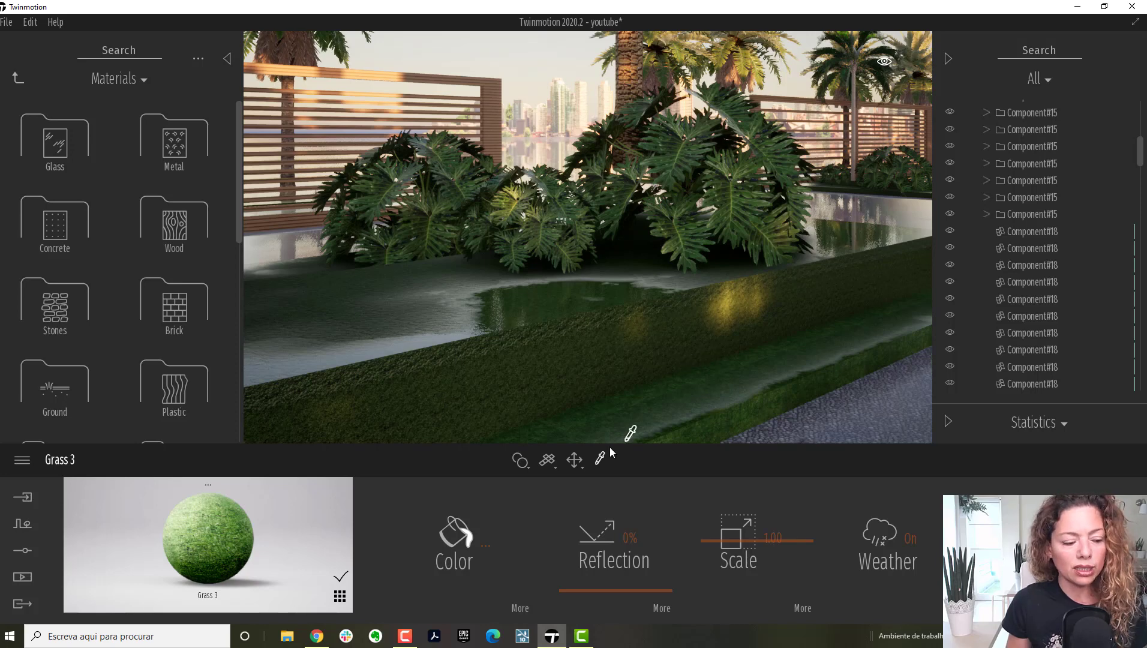
# Select the mesh containing the grass strip and examine how far its outline extends across the whole property.
pyautogui.click(691, 394)
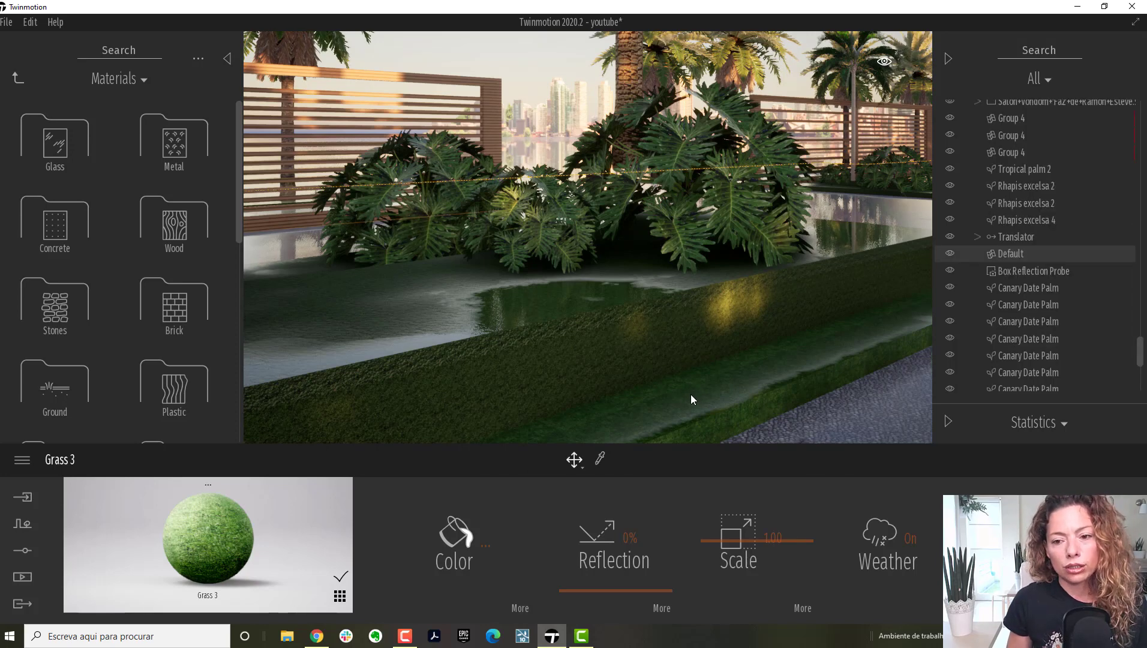
pyautogui.rightClick(994, 256)
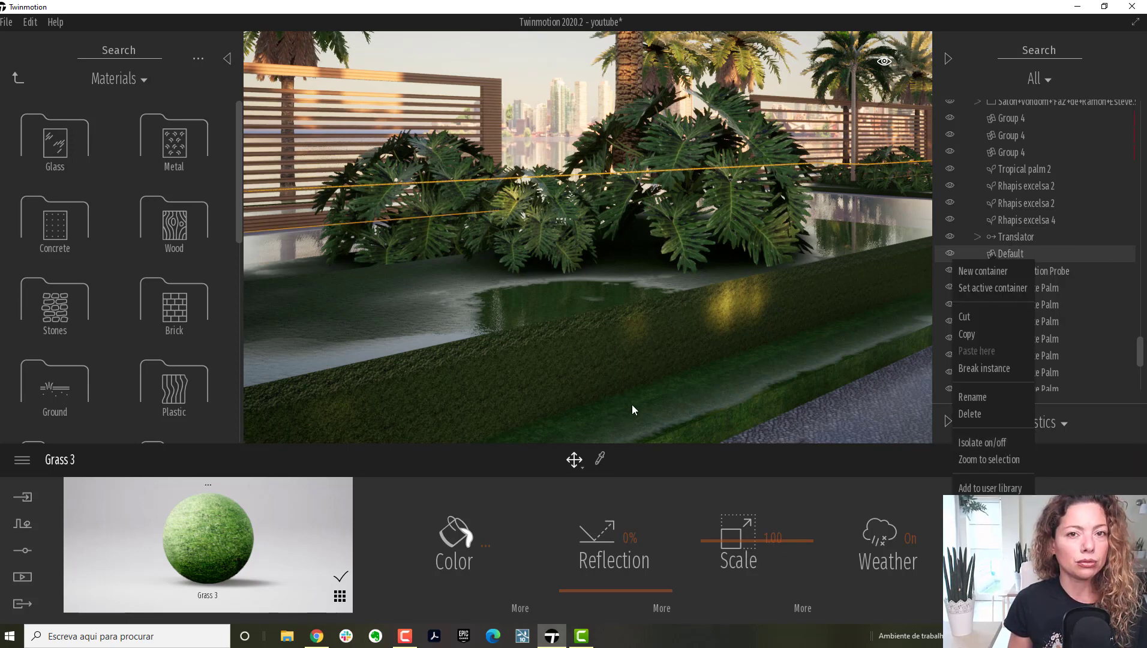
pyautogui.moveTo(607, 370); pyautogui.dragTo(786, 426, button='right')
pyautogui.press('s')
pyautogui.press('s')
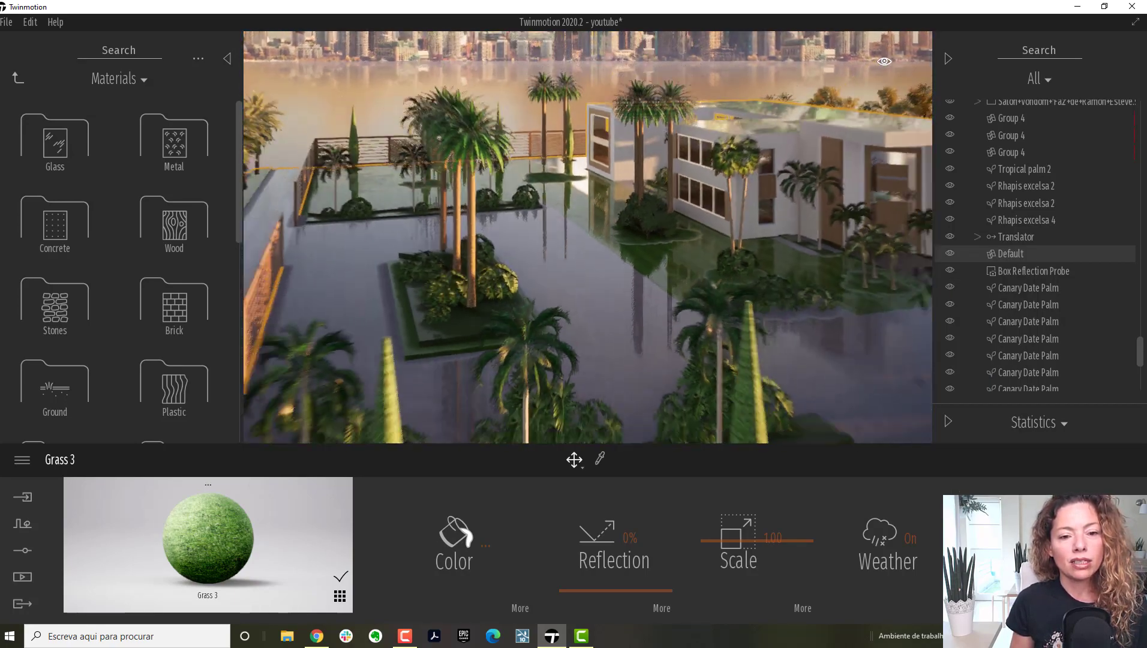
pyautogui.press('s')
pyautogui.moveTo(648, 317); pyautogui.dragTo(674, 305, button='right')
pyautogui.press('Escape')
pyautogui.click(624, 280)
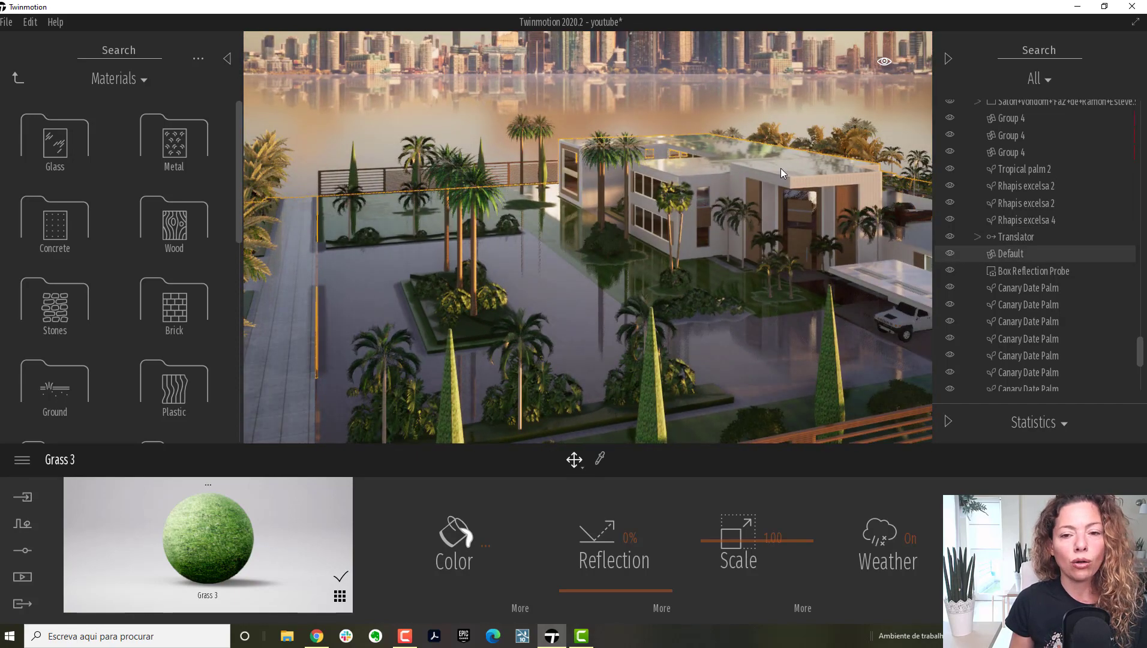
pyautogui.scroll(-3, 821, 201)
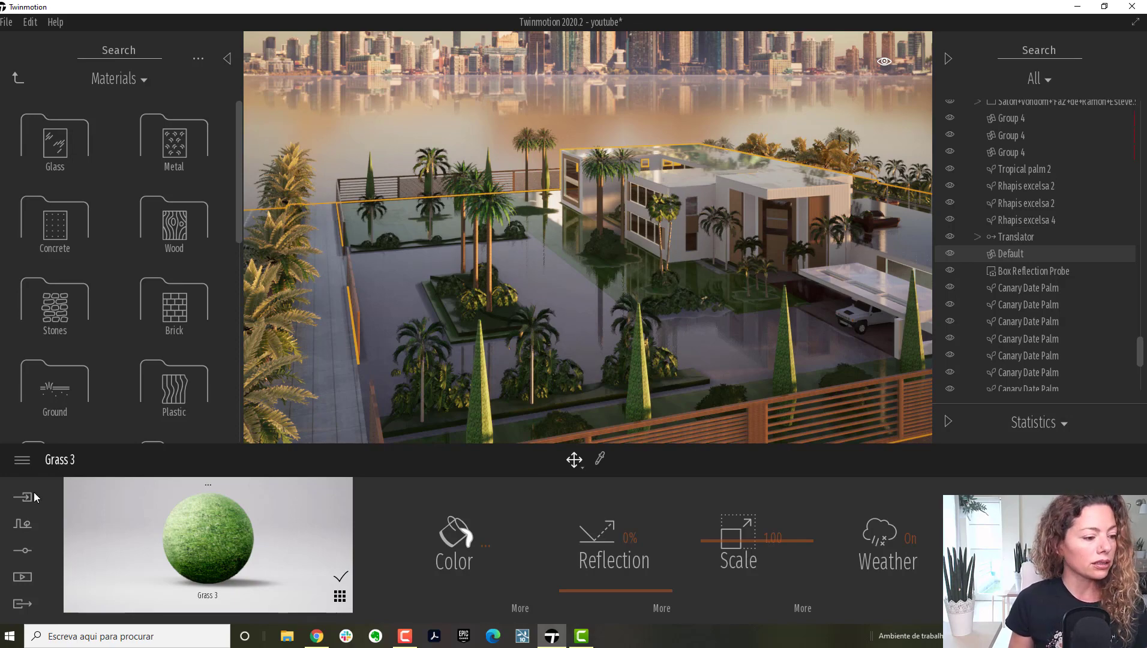
# Open the Vegetation scatter tool and frame the whole villa plot from above.
pyautogui.click(22, 523)
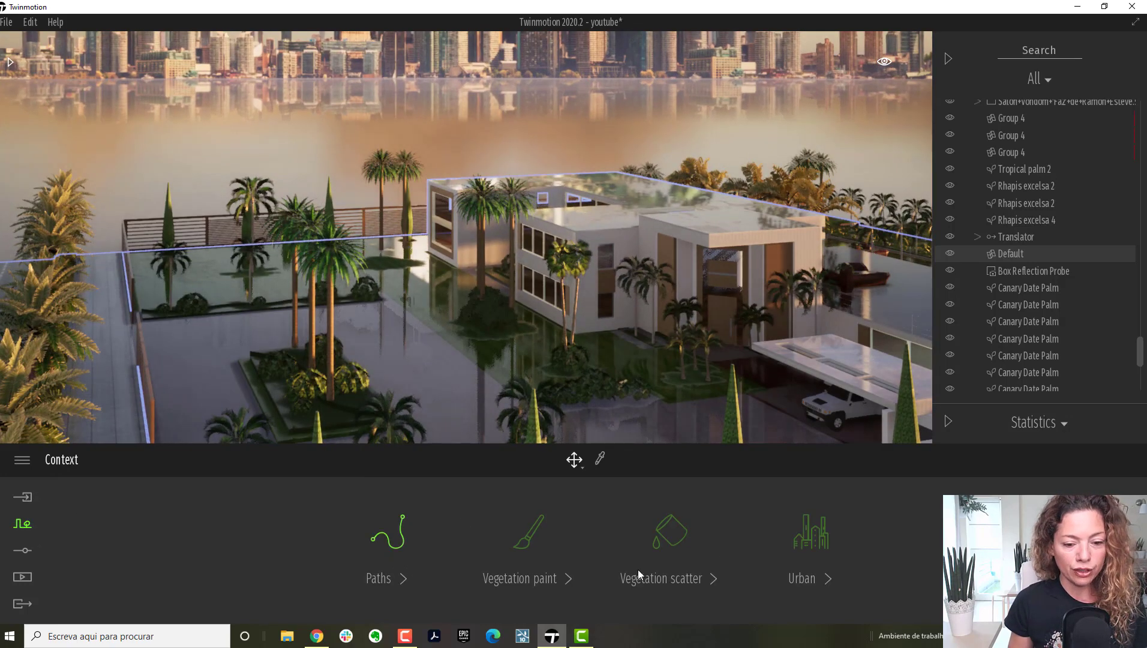
pyautogui.click(652, 549)
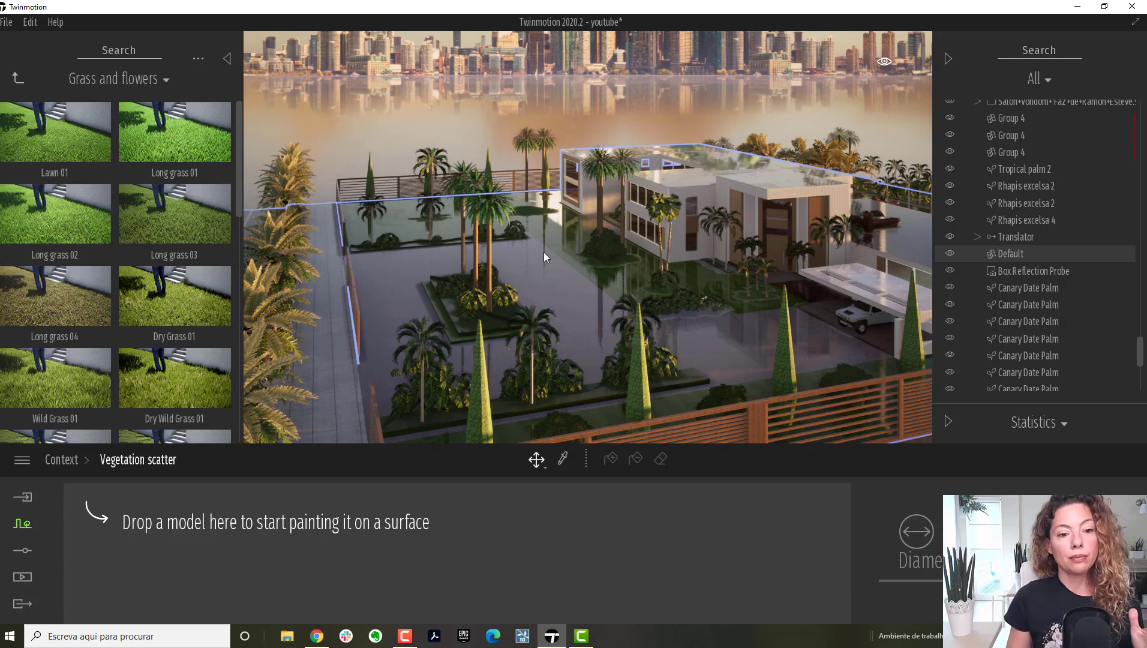
pyautogui.scroll(-3, 544, 252)
pyautogui.scroll(-5, 544, 252)
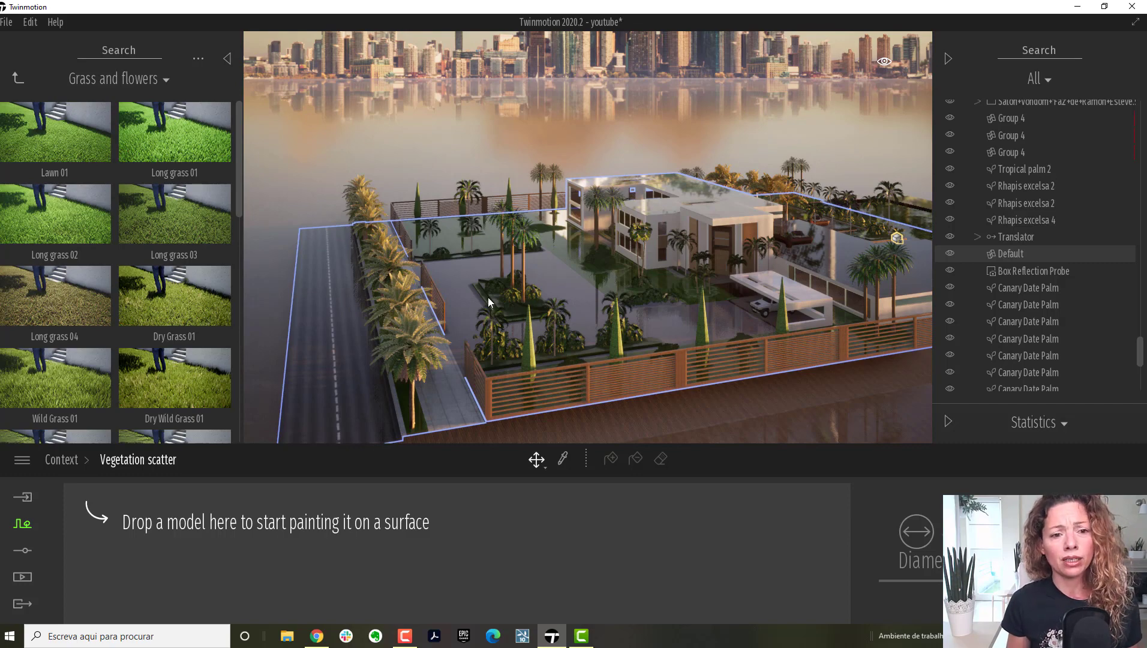
pyautogui.moveTo(494, 293); pyautogui.dragTo(669, 281, button='right')
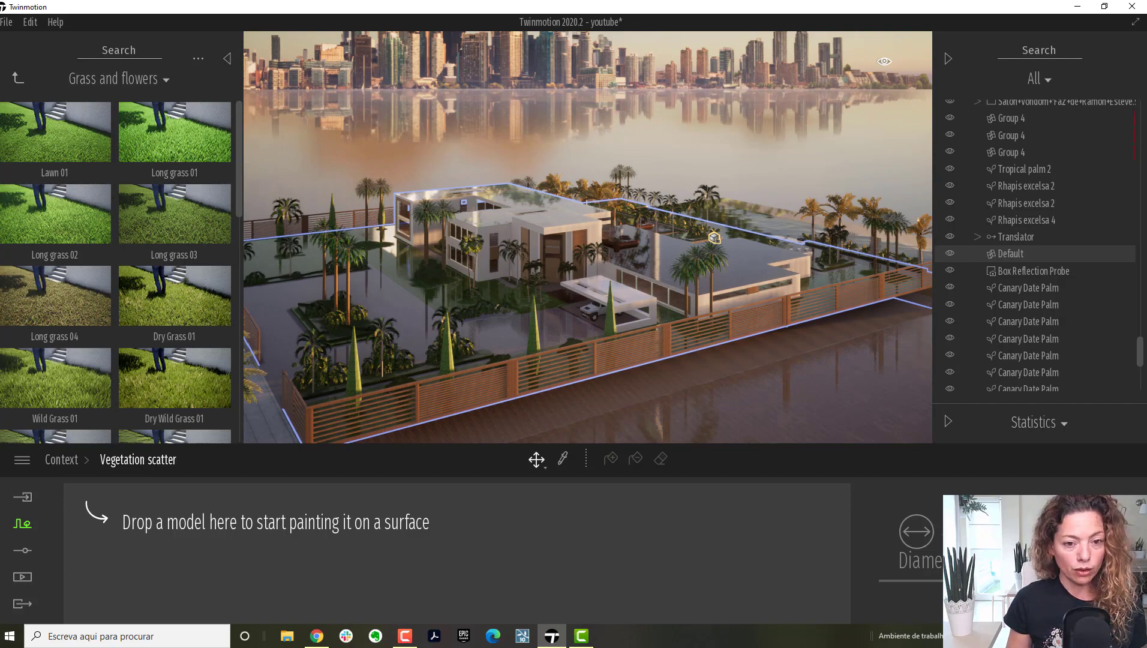
pyautogui.moveTo(588, 238); pyautogui.dragTo(498, 191, button='right')
pyautogui.press('w')
pyautogui.press('w')
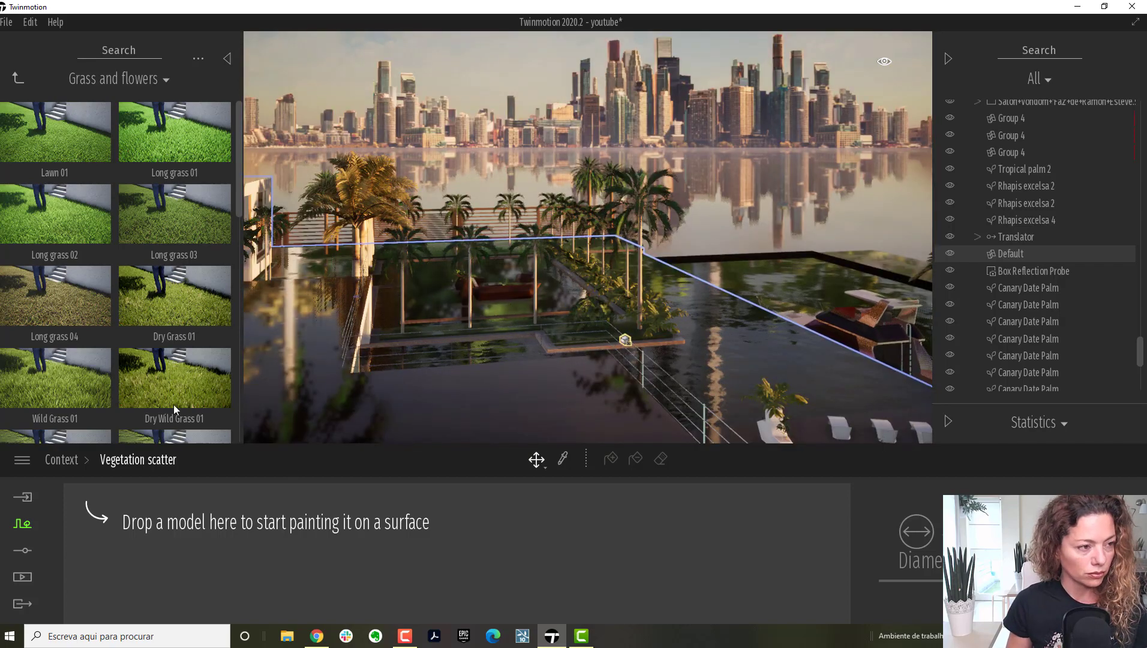
# Bring the AA.skp model into the scene and frame its lawn between the paving and the villa.
pyautogui.click(6, 22)
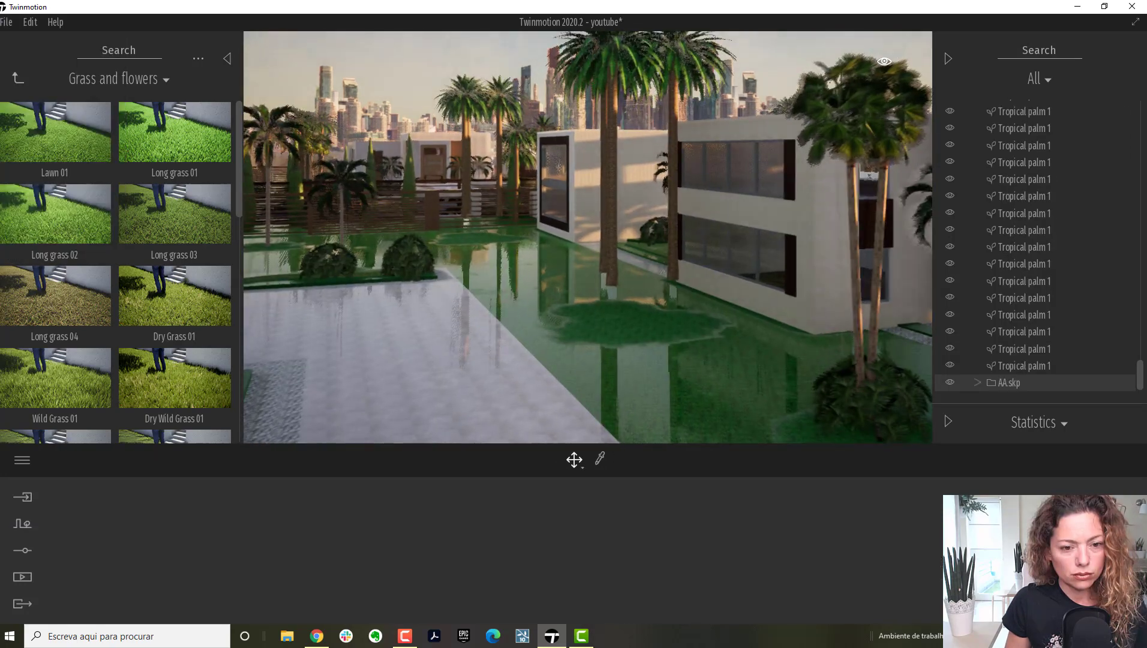
pyautogui.press('w')
pyautogui.moveTo(588, 237); pyautogui.dragTo(593, 249, button='right')
pyautogui.press('s')
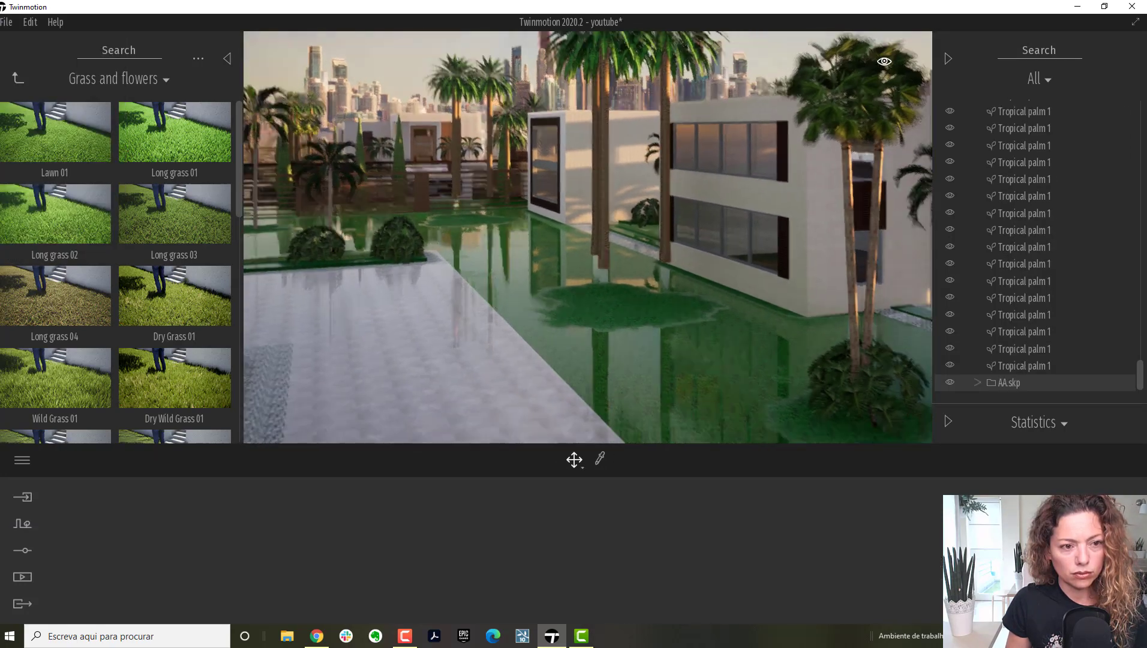
pyautogui.press('s')
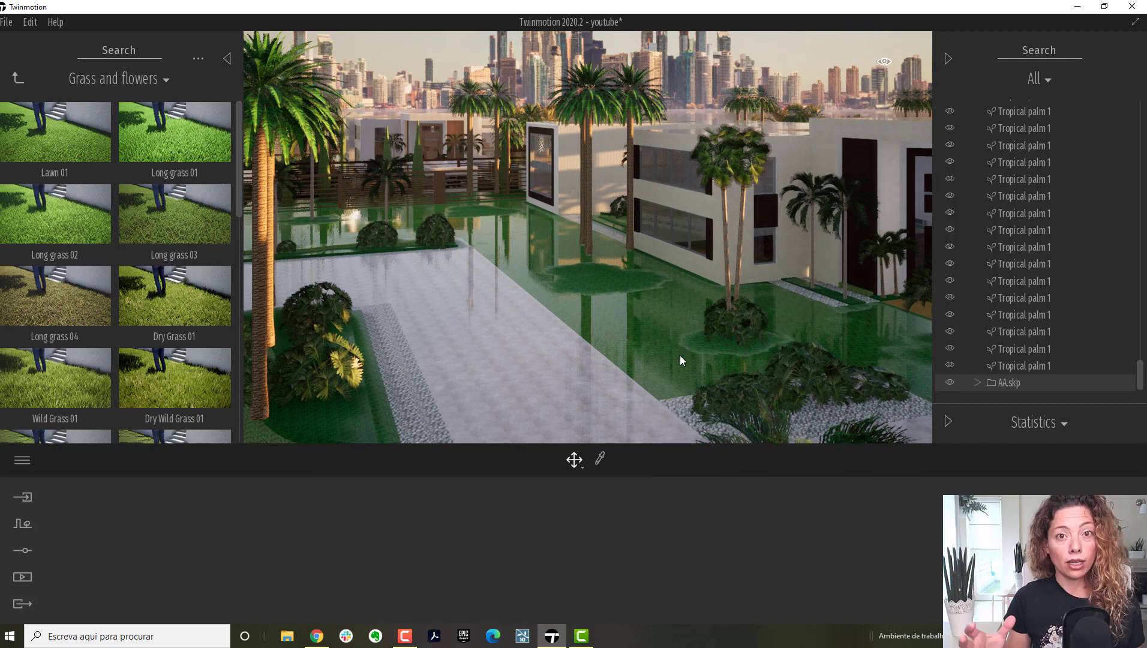
# Sample the material of the lawn beside the paved driveway.
pyautogui.click(600, 458)
pyautogui.click(614, 336)
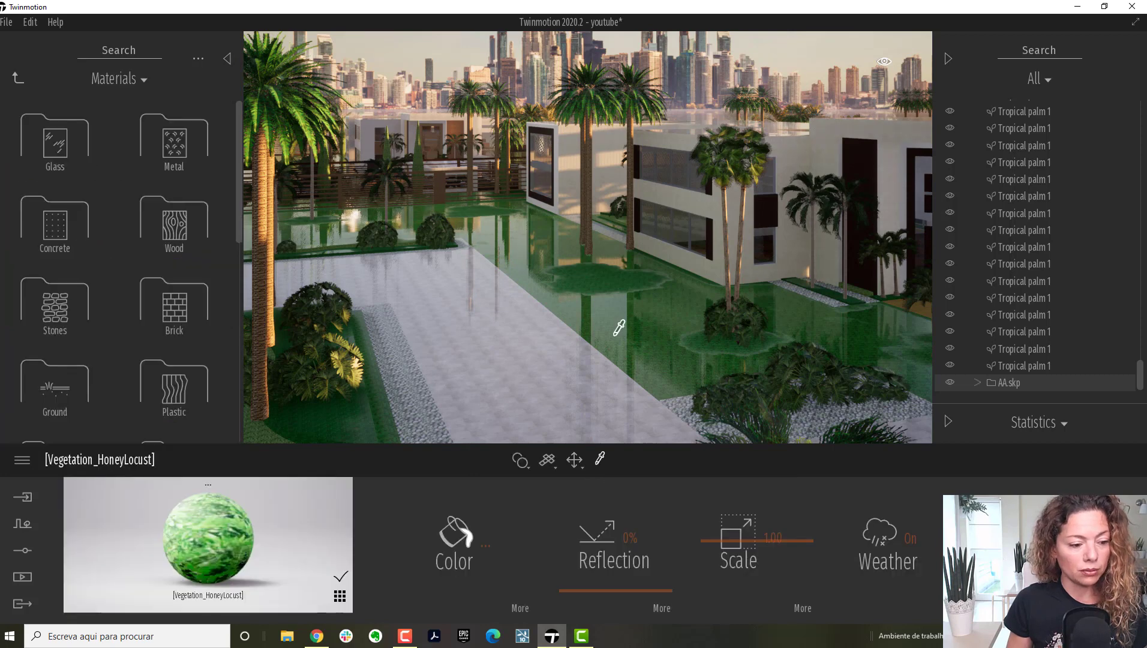
pyautogui.click(984, 365)
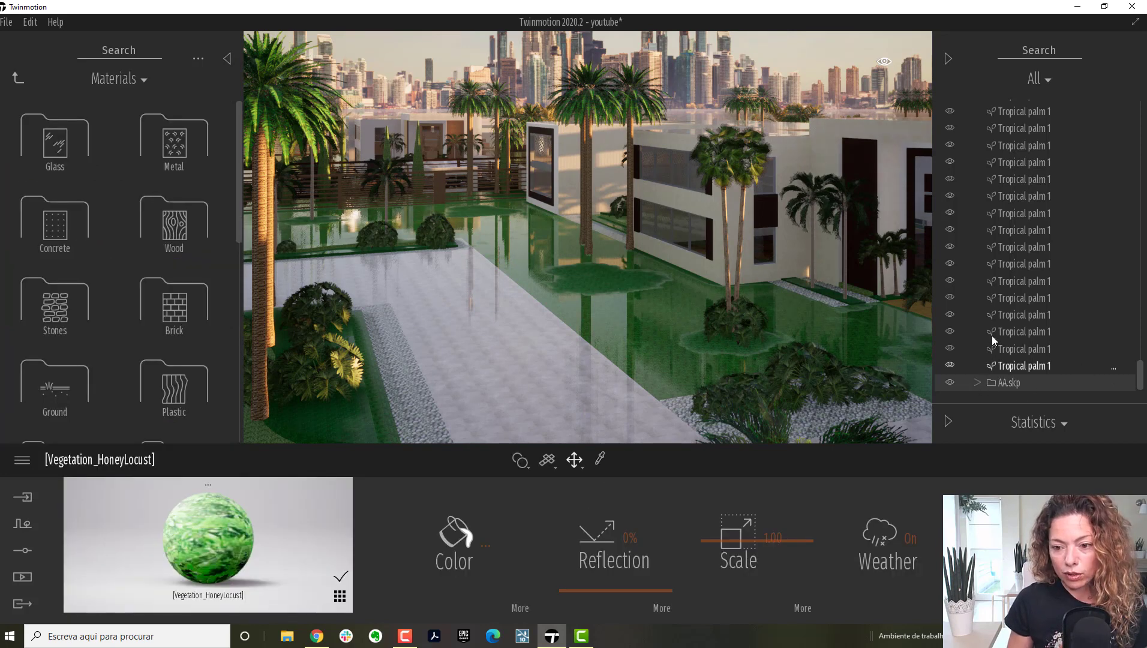
# Expand AA.skp in the scene hierarchy and examine how its meshes are separated and named by material.
pyautogui.click(976, 382)
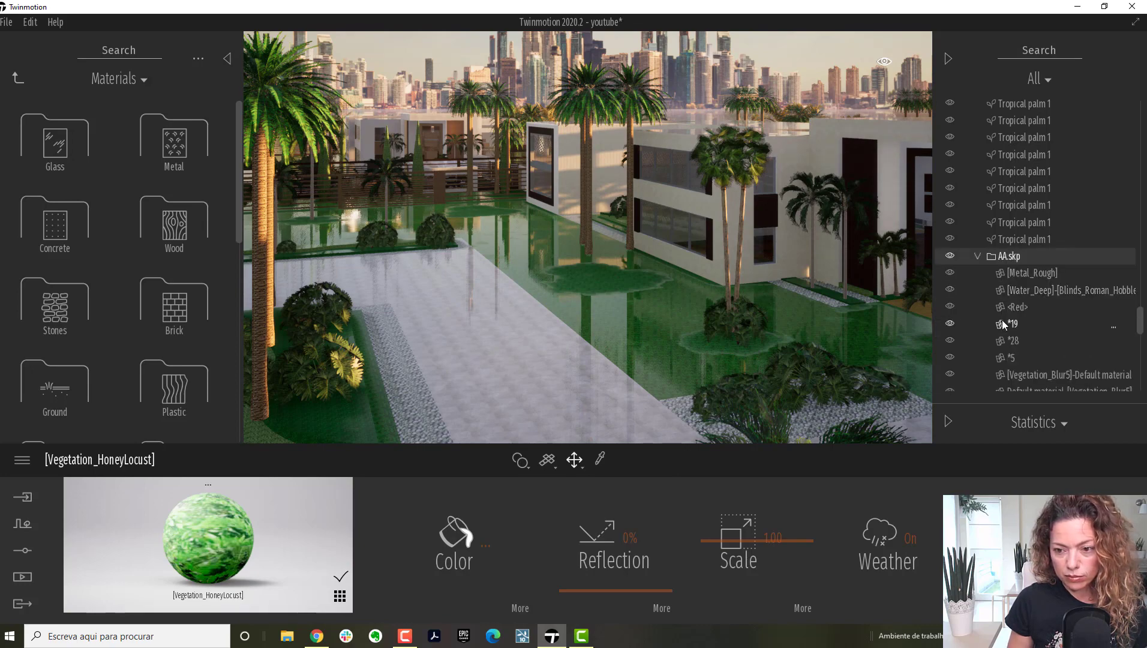
pyautogui.scroll(-6, 1003, 323)
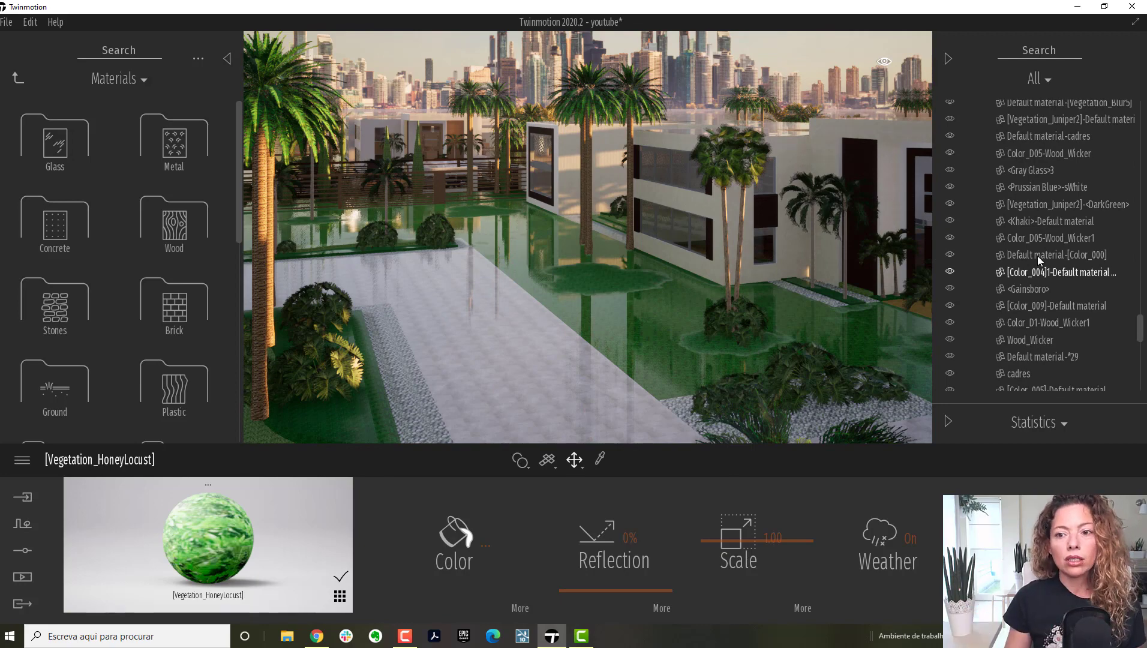
pyautogui.scroll(-5, 1048, 223)
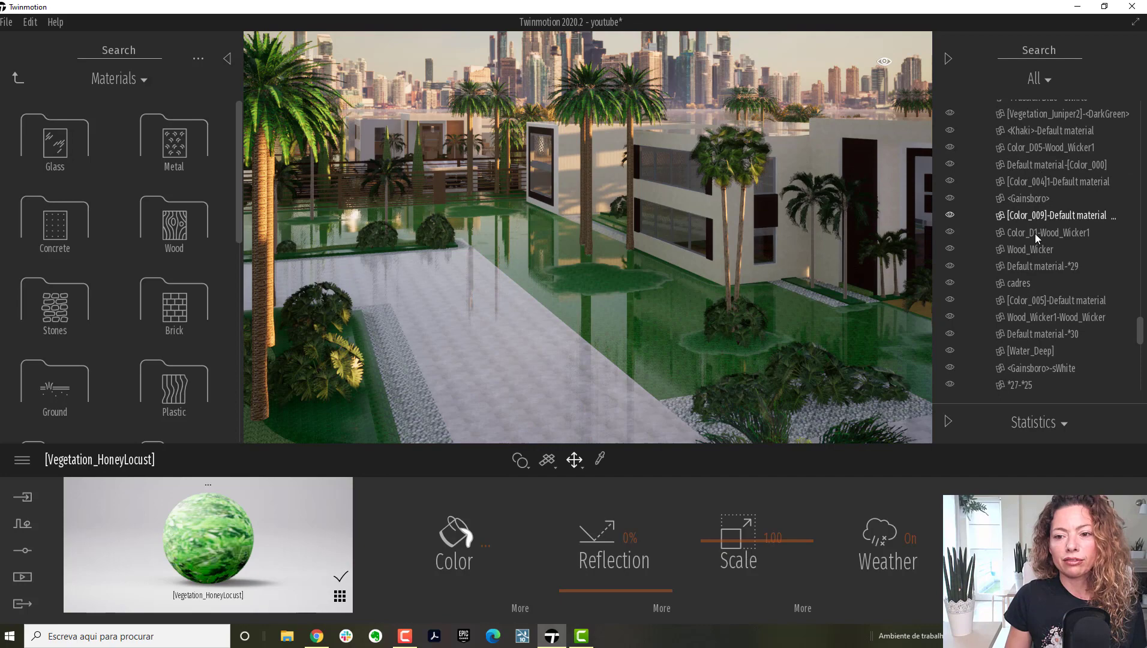
# Select the [Vegetation_HoneyLocust] lawn mesh and examine how its outline follows the grass area from far and near.
pyautogui.click(664, 322)
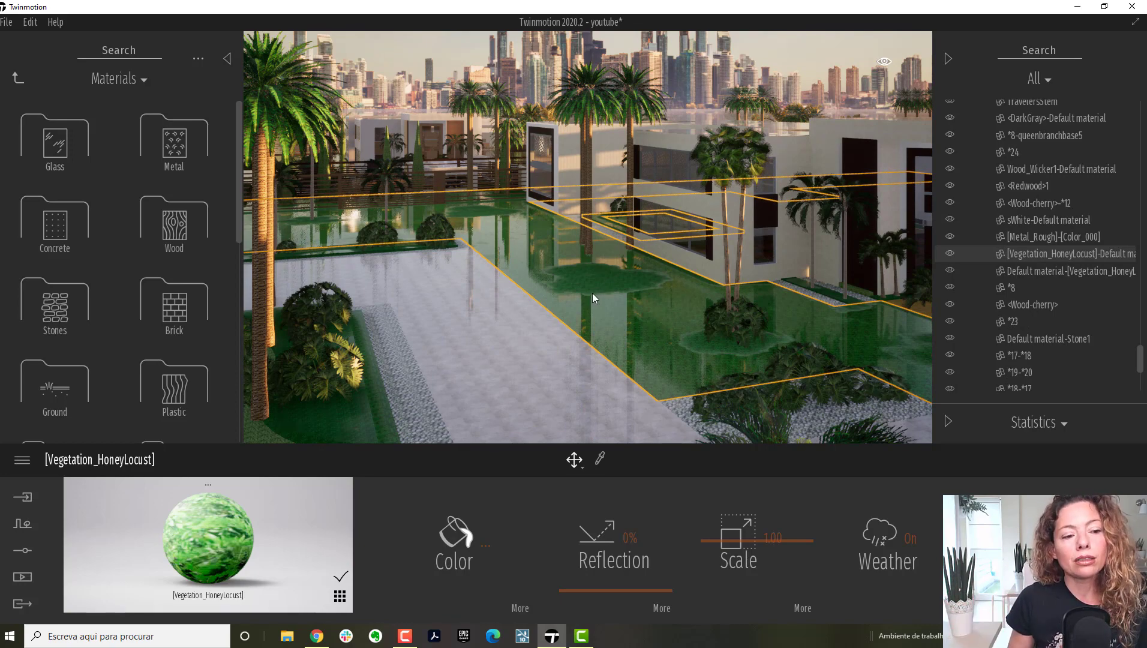
pyautogui.scroll(-6, 592, 292)
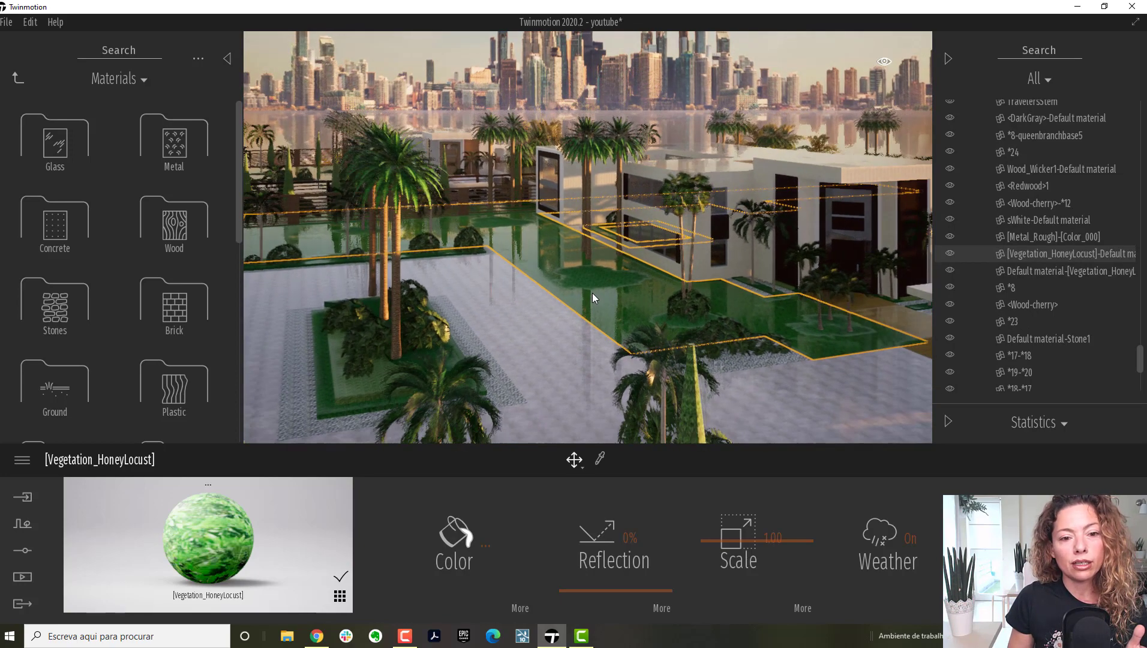
pyautogui.scroll(8, 592, 293)
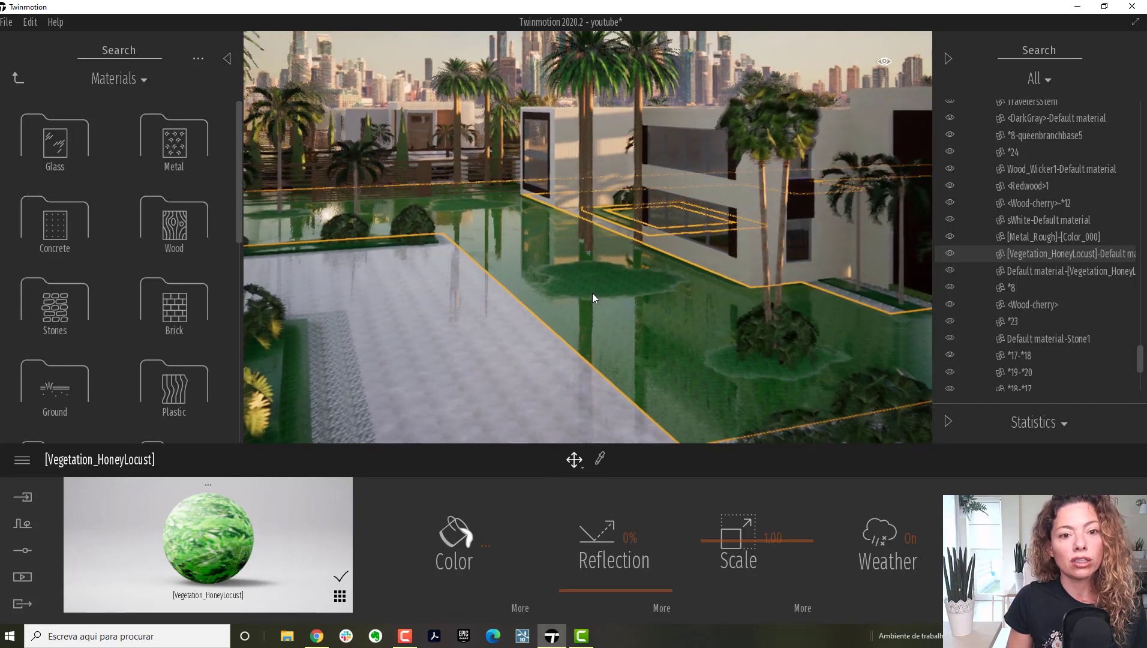
pyautogui.press('Up')
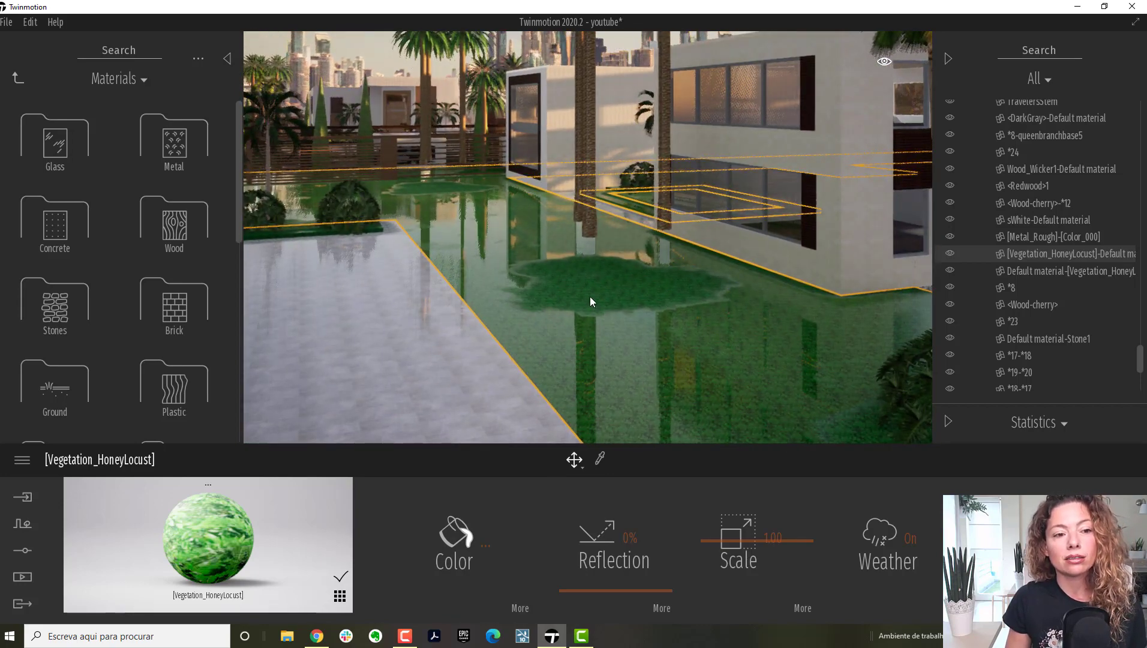
pyautogui.press('Up')
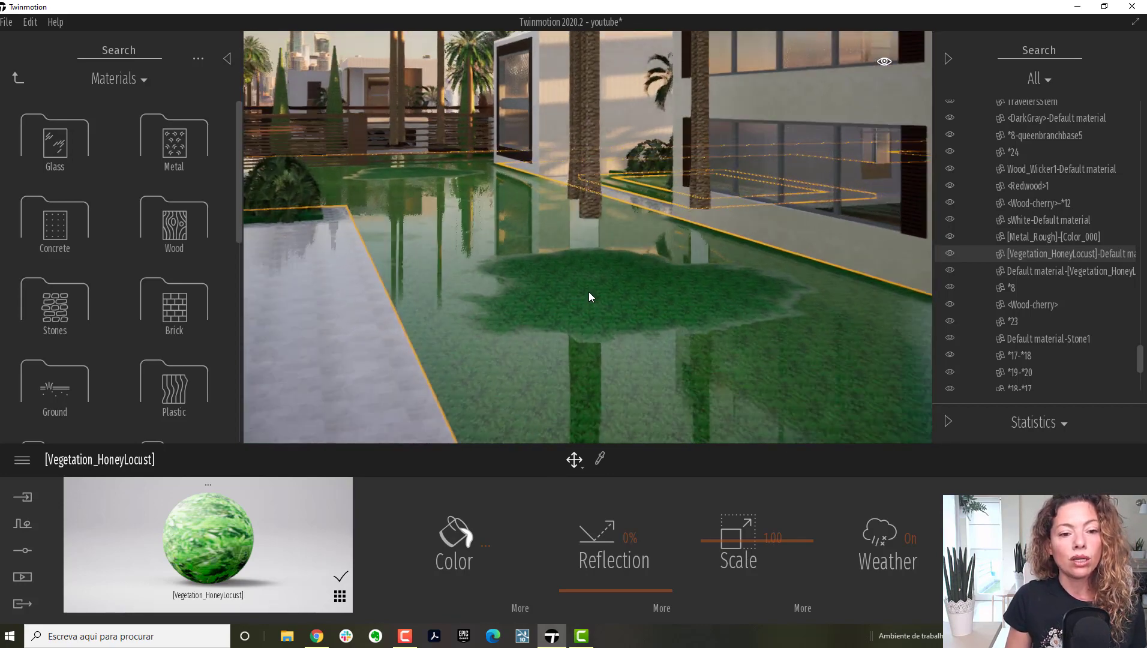
# Open the Vegetation scatter tool and add Wild Grass 01 and Dry Wild Grass 01 as models to scatter.
pyautogui.click(22, 523)
pyautogui.click(660, 531)
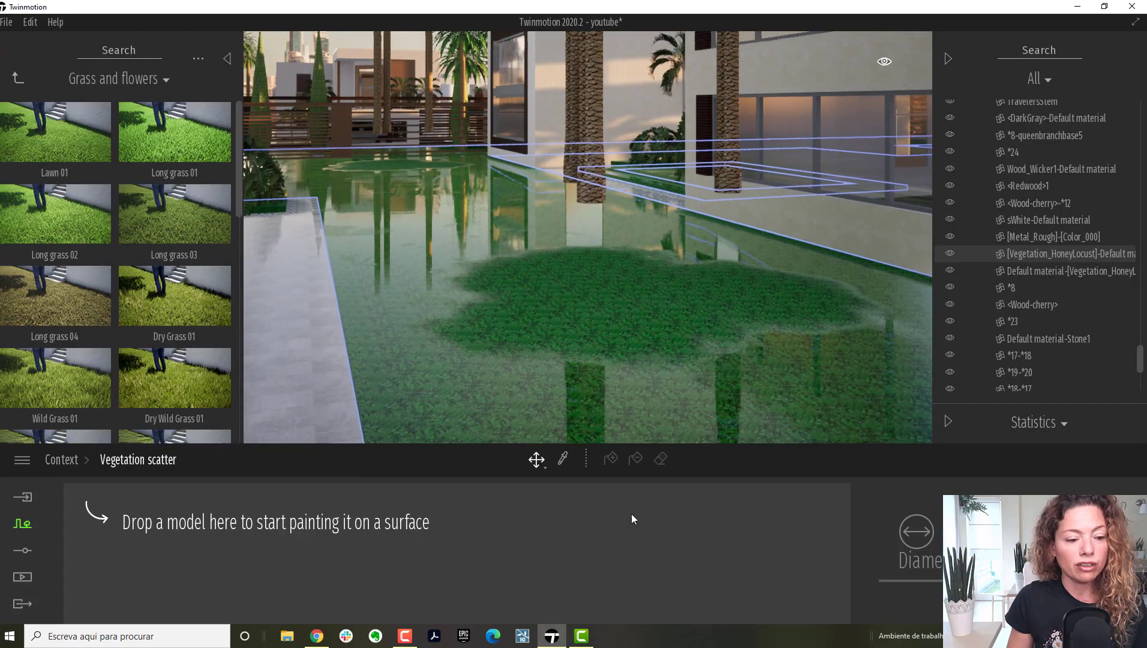
pyautogui.moveTo(33, 369); pyautogui.dragTo(180, 522)
pyautogui.moveTo(143, 350); pyautogui.dragTo(241, 524)
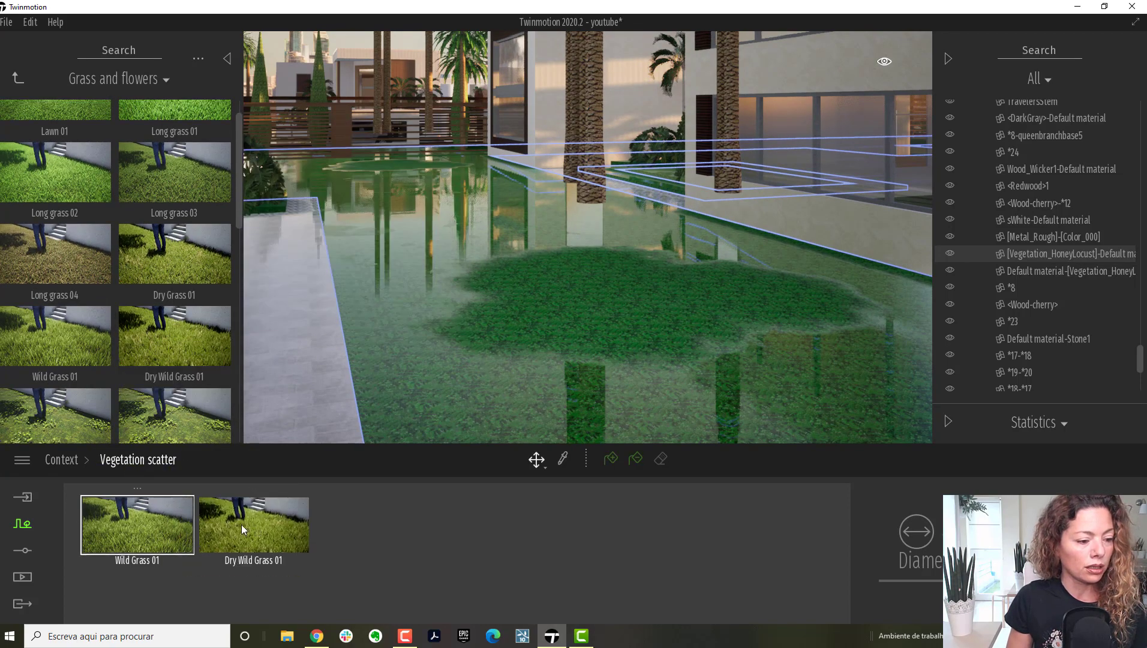
# Fill the selected lawn mesh with both wild grasses and examine their coverage along the paving edge.
pyautogui.click(611, 458)
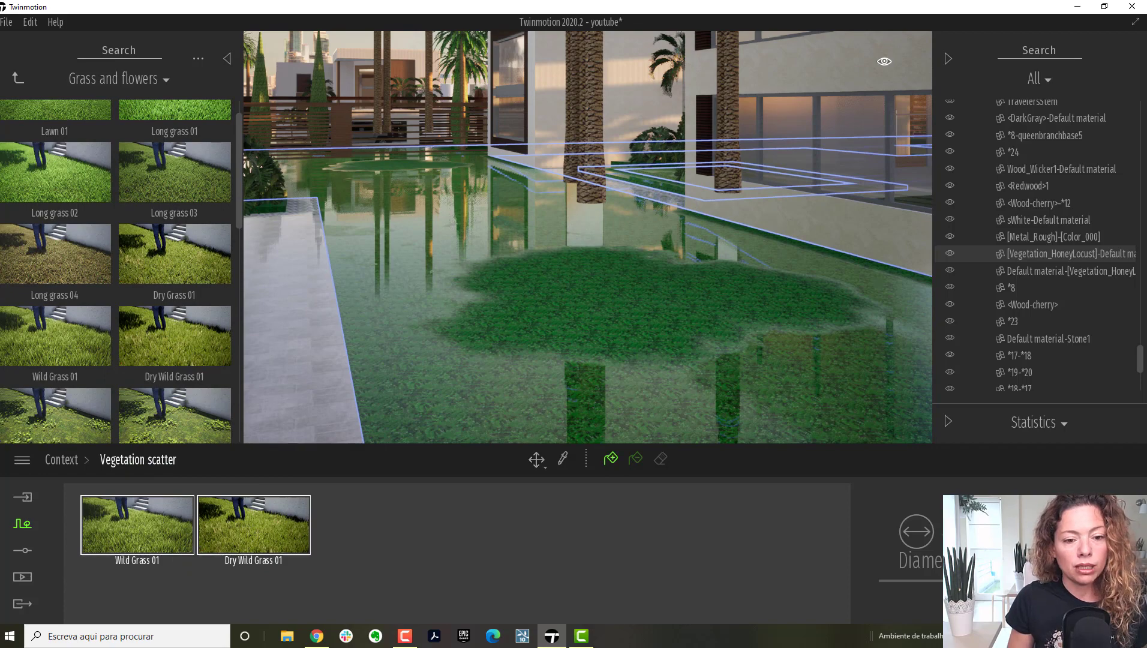
pyautogui.click(620, 318)
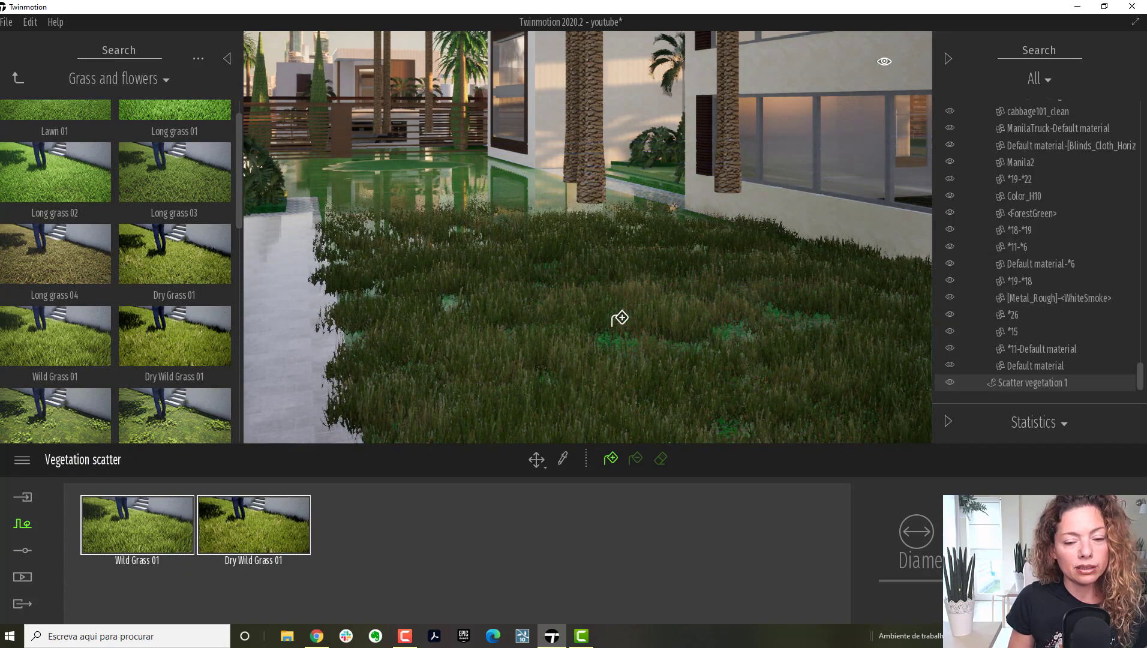
pyautogui.scroll(-5, 581, 281)
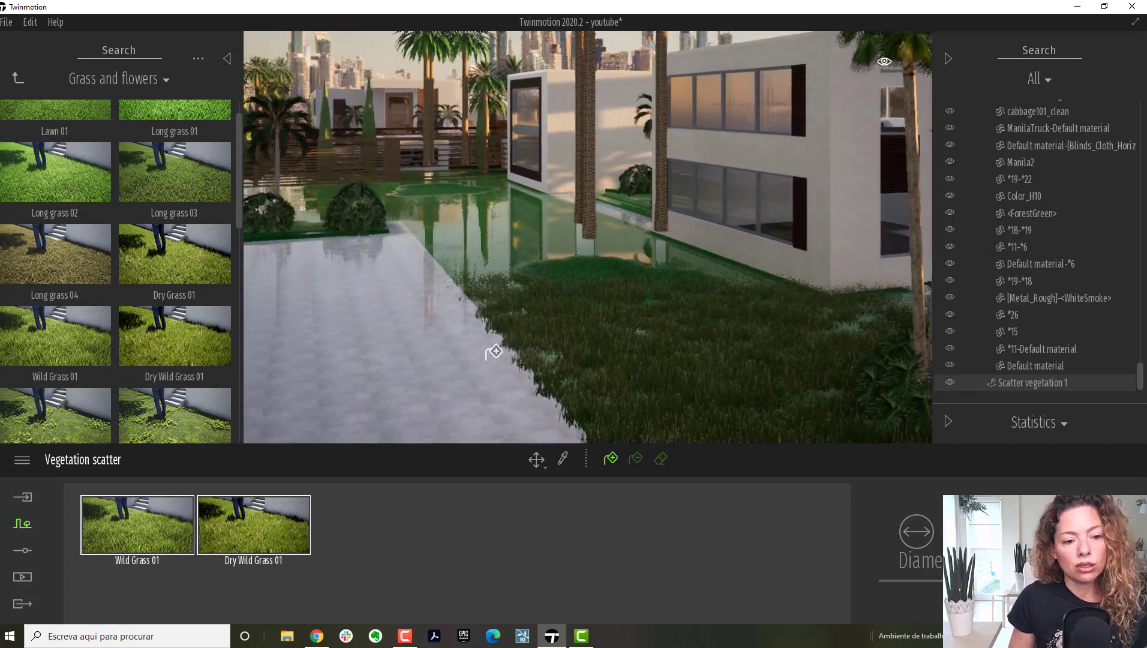
pyautogui.scroll(5, 624, 340)
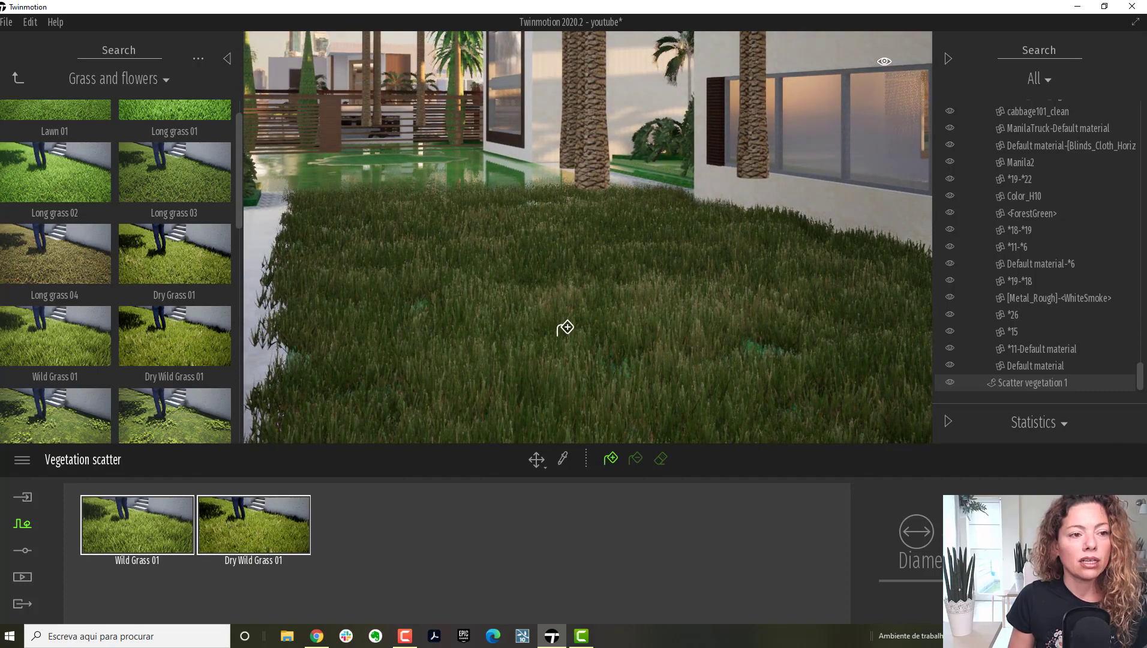
# Select the Default mesh by its lawn surface in front of the shrub beside the villa.
pyautogui.moveTo(573, 325)
pyautogui.mouseDown(button='right')
pyautogui.moveTo(480, 288)
pyautogui.moveTo(443, 252)
pyautogui.moveTo(480, 252)
pyautogui.moveTo(546, 336)
pyautogui.moveTo(575, 414)
pyautogui.moveTo(591, 423)
pyautogui.moveTo(570, 420)
pyautogui.mouseUp(button='right')
pyautogui.press('s')
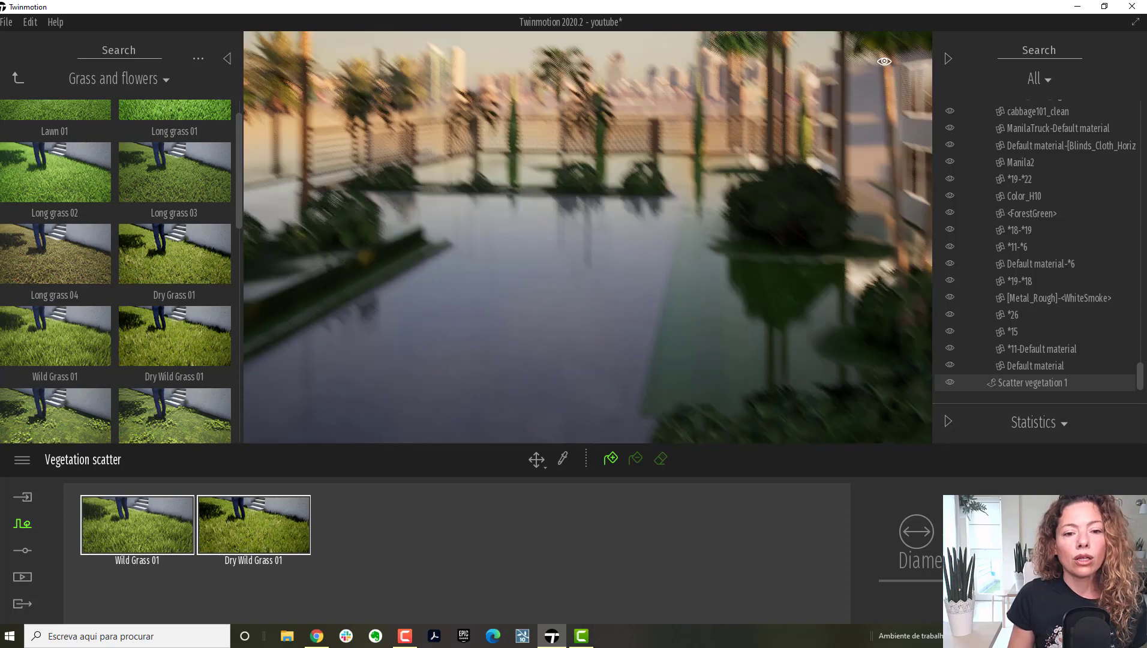
pyautogui.press('Up')
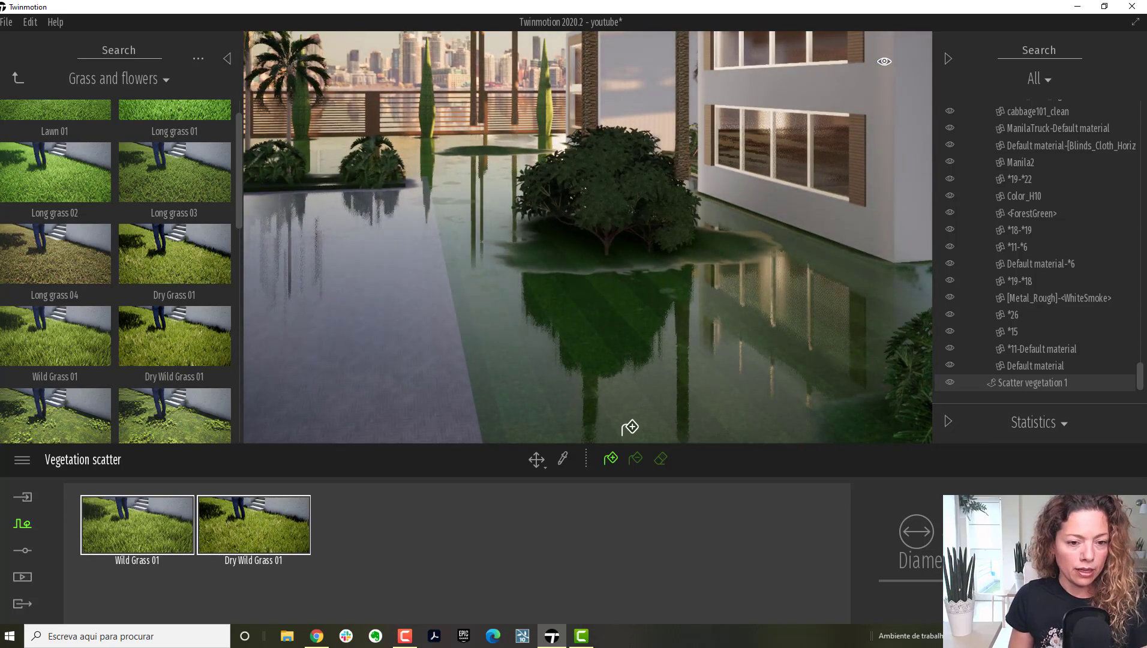
pyautogui.click(587, 274)
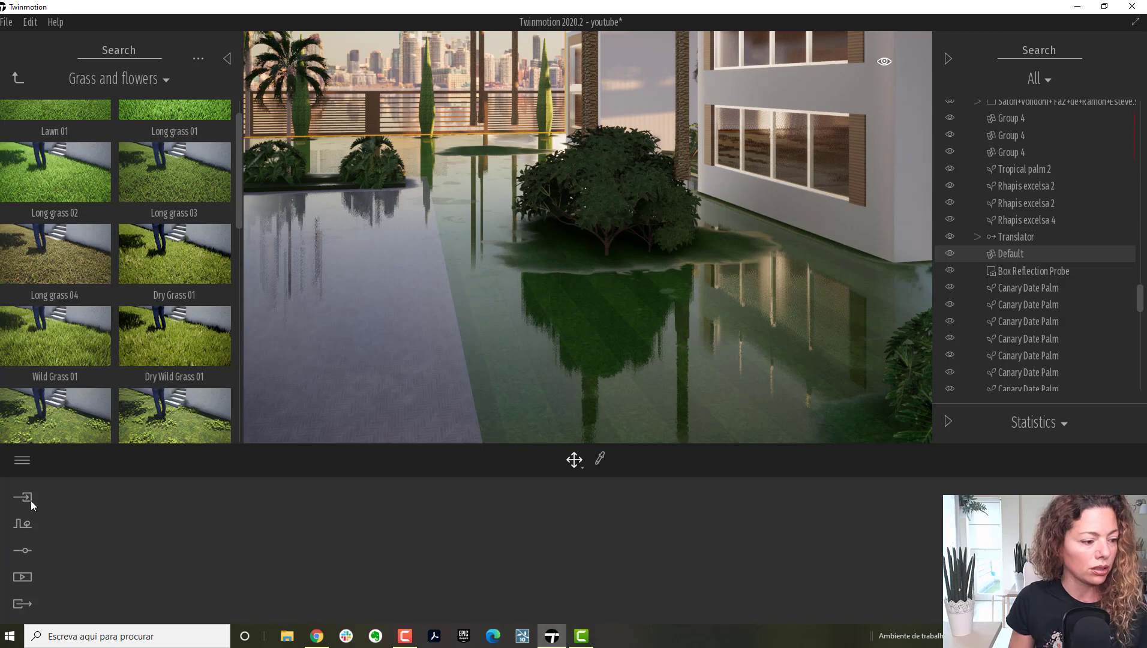
# Add Dry Wild Grass 01 to the Vegetation scatter and fill the selected Default mesh with it.
pyautogui.moveTo(162, 345)
pyautogui.moveTo(220, 460); pyautogui.dragTo(221, 499)
pyautogui.click(22, 523)
pyautogui.click(689, 520)
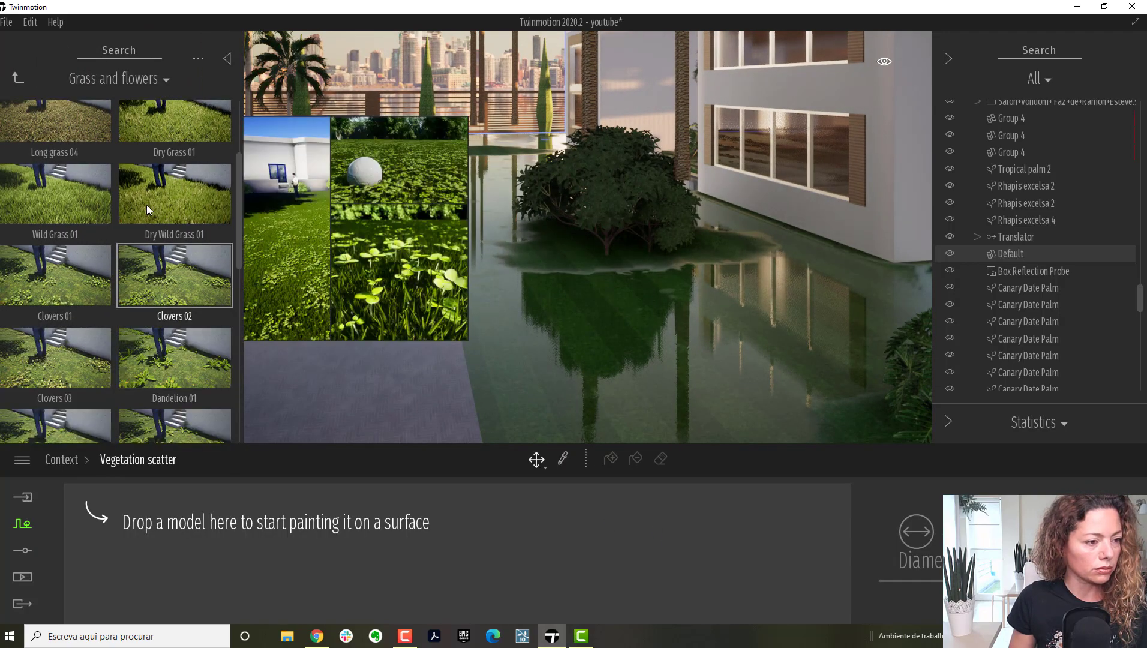
pyautogui.moveTo(146, 205); pyautogui.dragTo(201, 548)
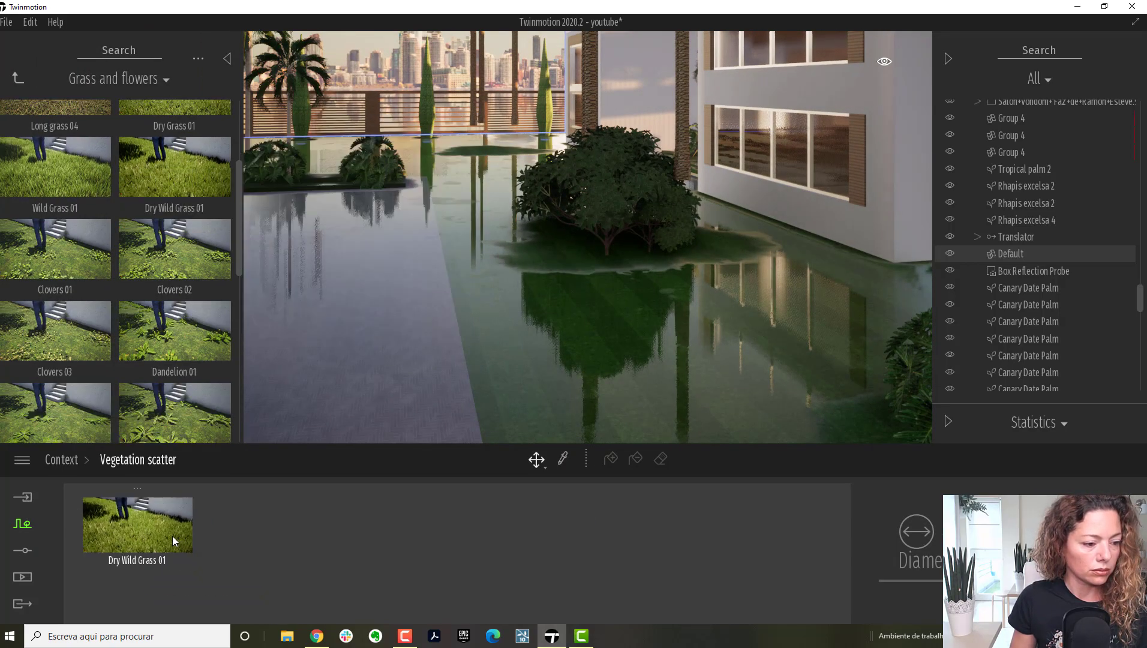
pyautogui.click(611, 459)
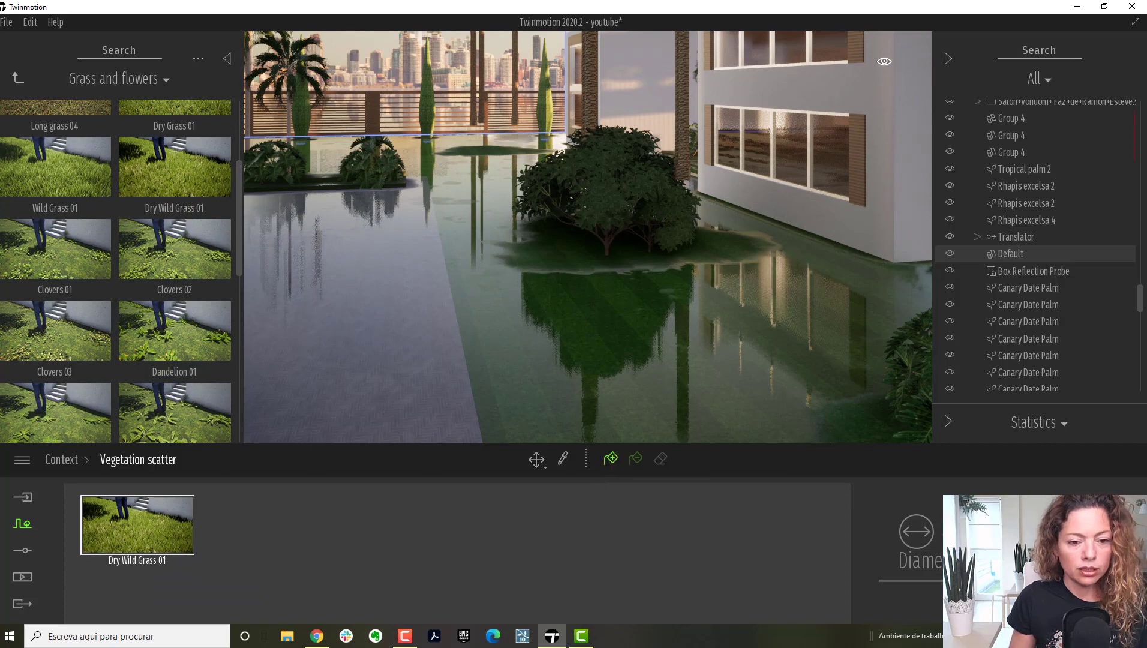
pyautogui.click(630, 325)
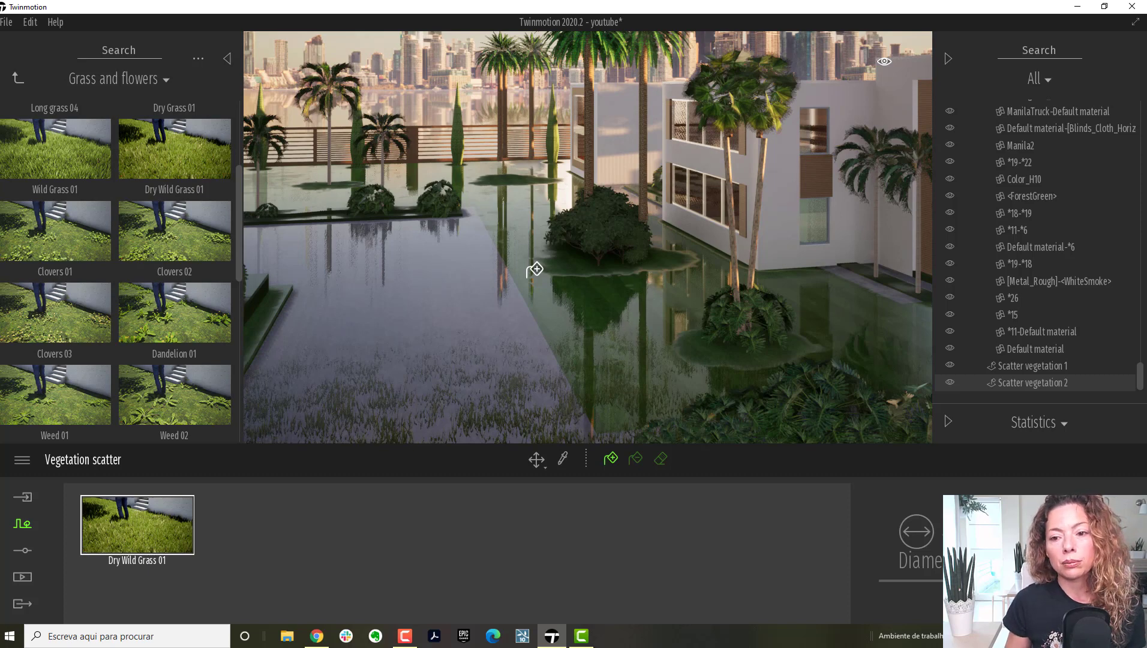
# Examine the individual material-named meshes of AA.skp in the scene hierarchy.
pyautogui.scroll(3, 1028, 353)
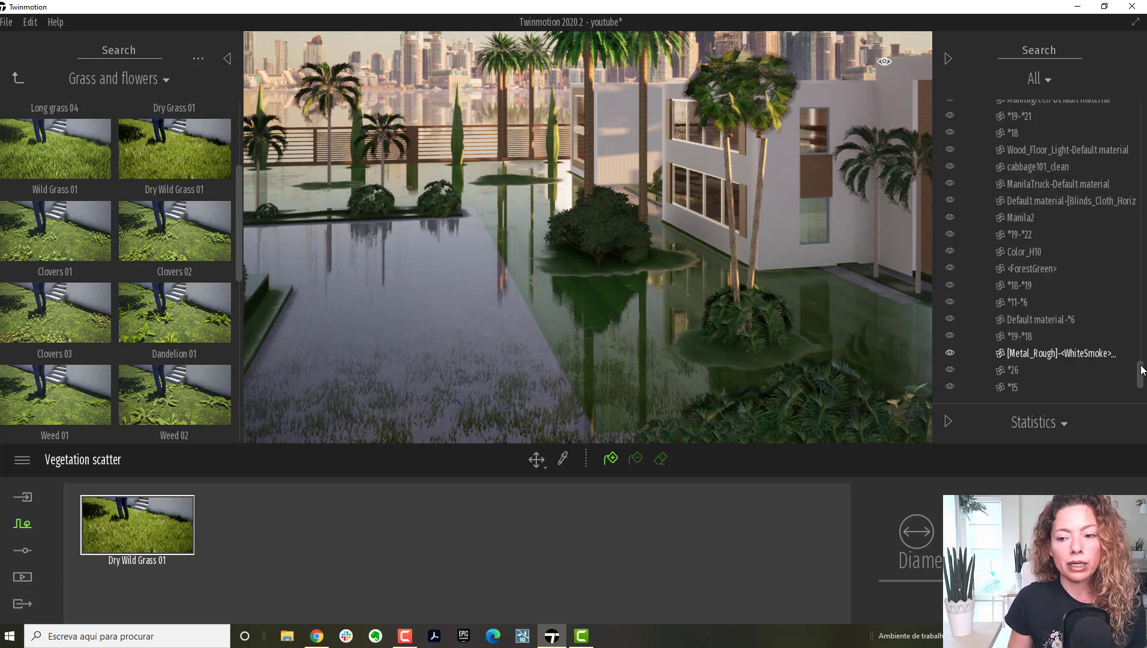
pyautogui.scroll(5, 1080, 342)
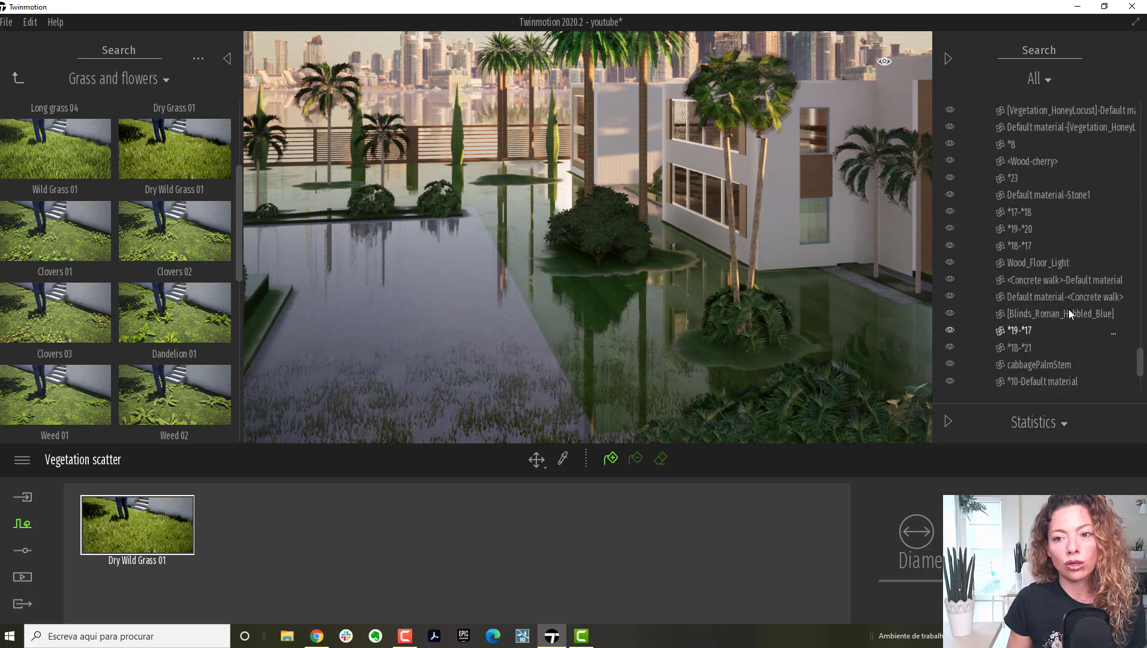
pyautogui.scroll(6, 1068, 309)
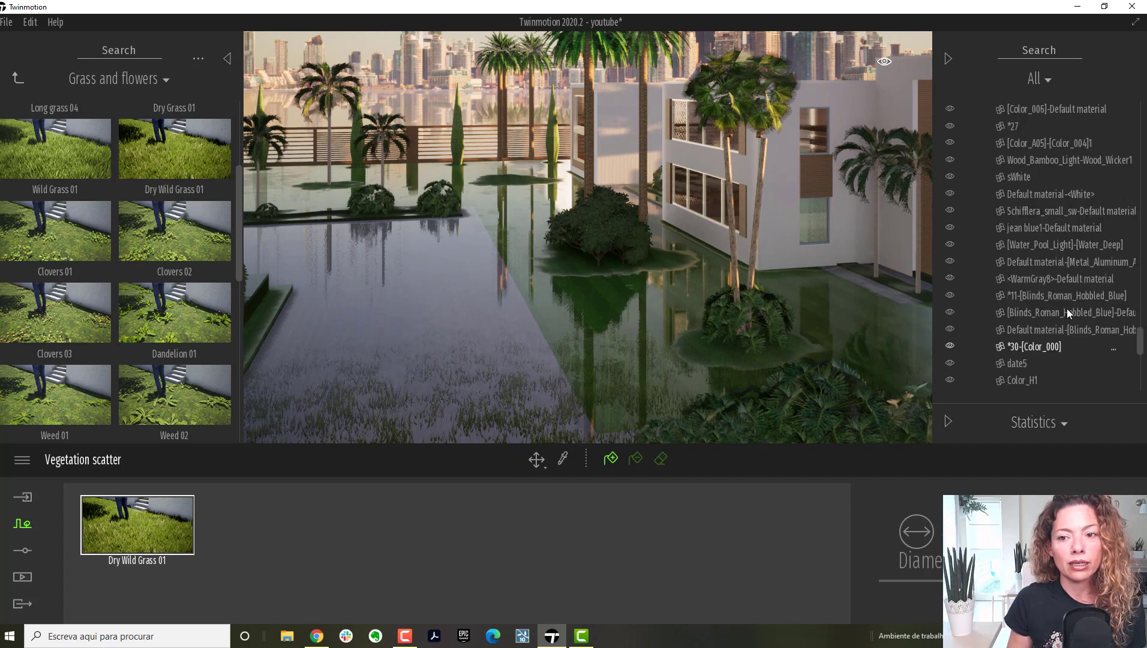
pyautogui.scroll(2, 1067, 307)
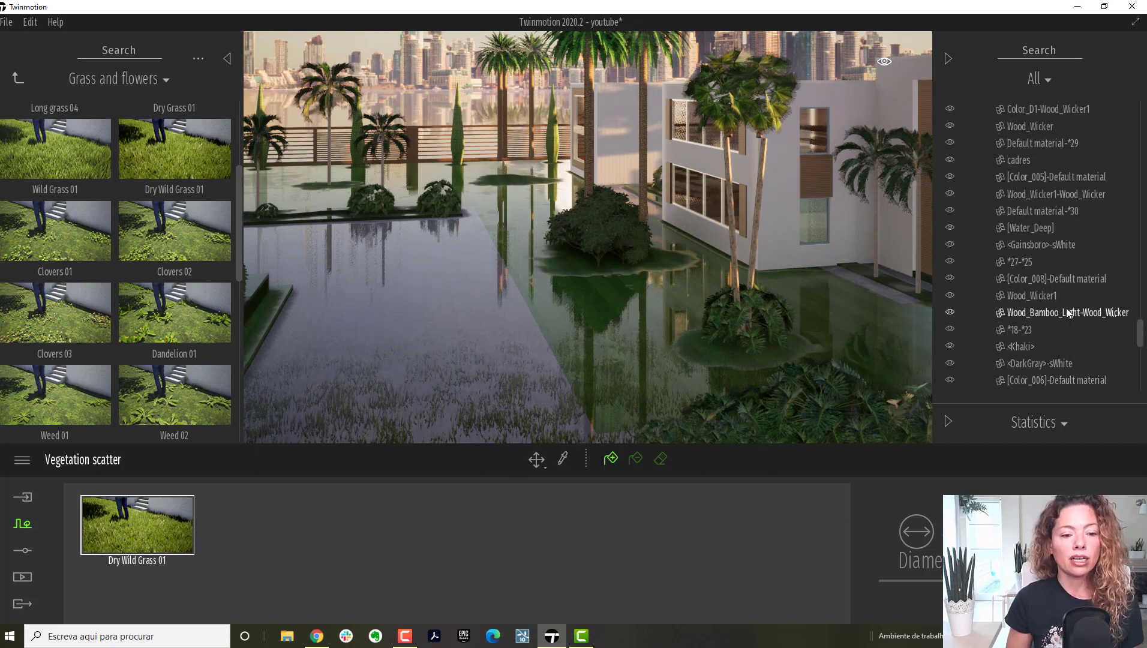